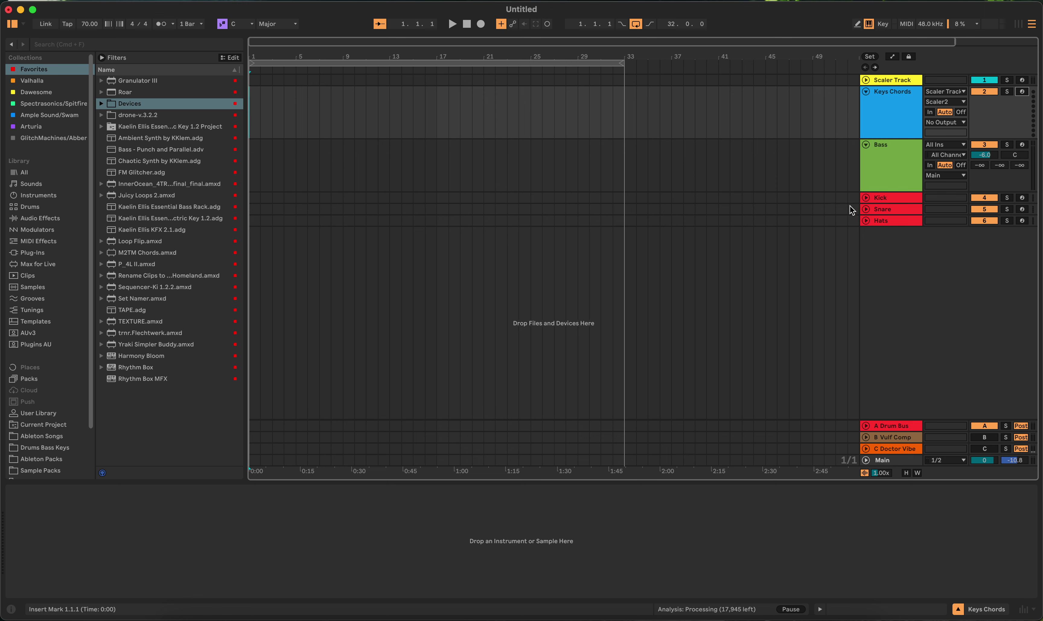
Inspect the effects on the Main track one after another: TB_Barricade, Haaze2 and Life DAW Recorder, closing each plugin window.
left_click(824, 460)
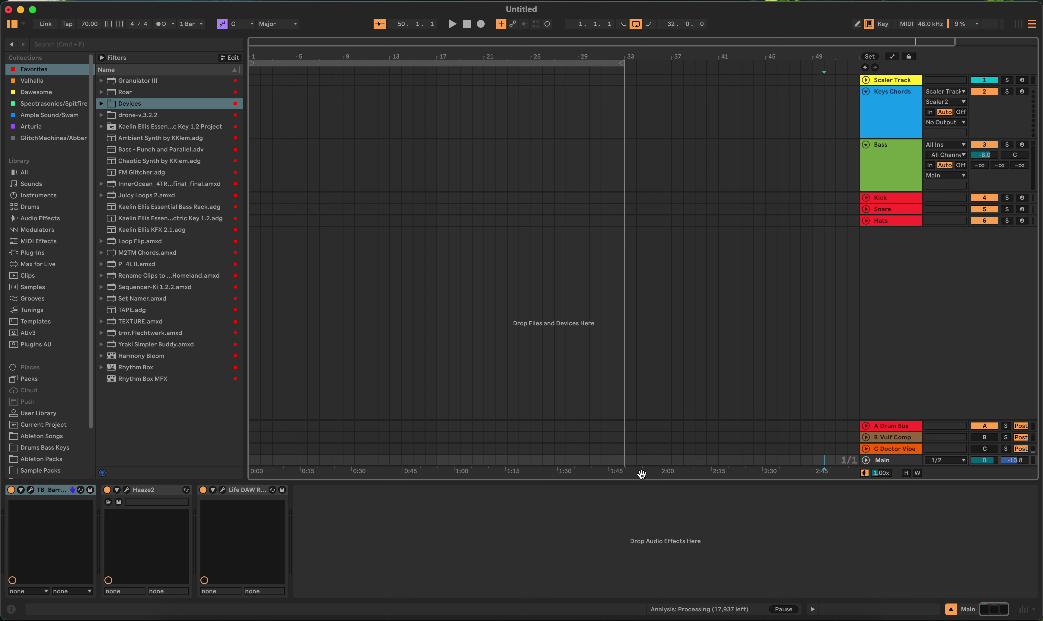
left_click(31, 490)
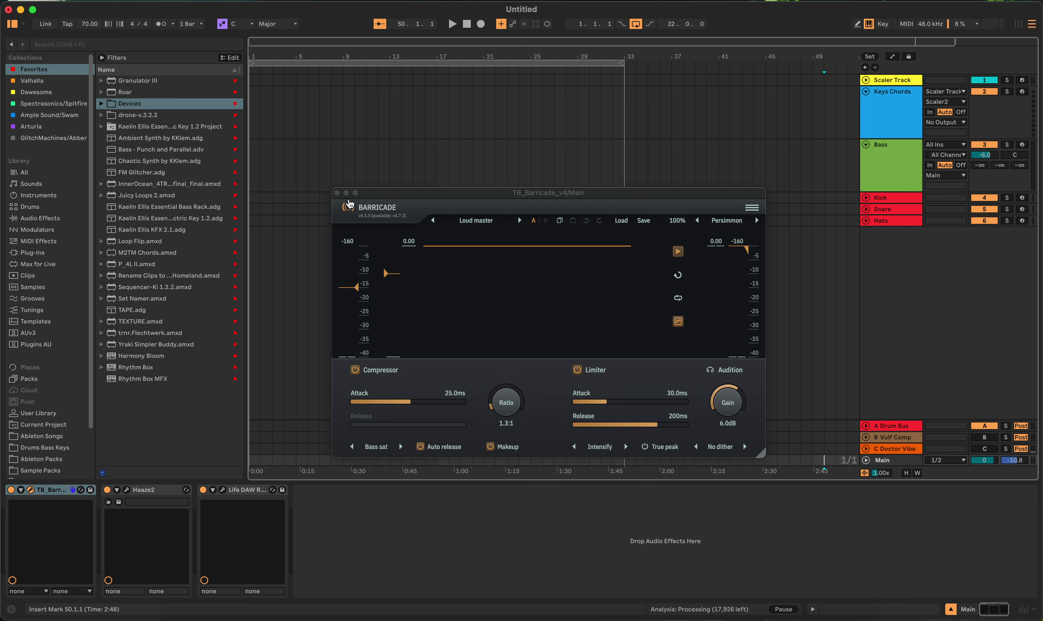
left_click(338, 194)
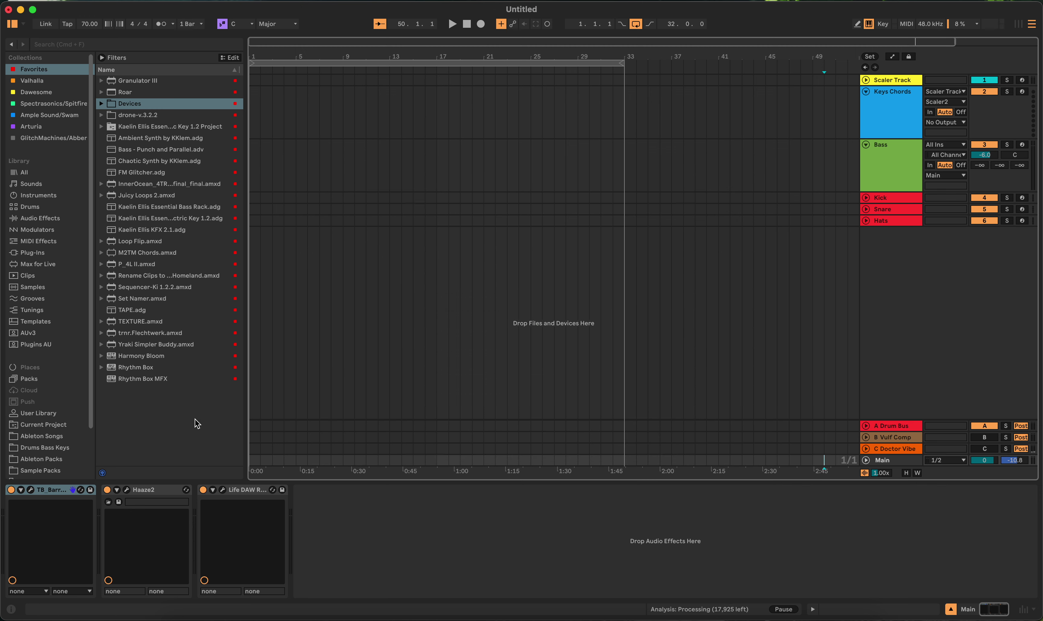
left_click(127, 490)
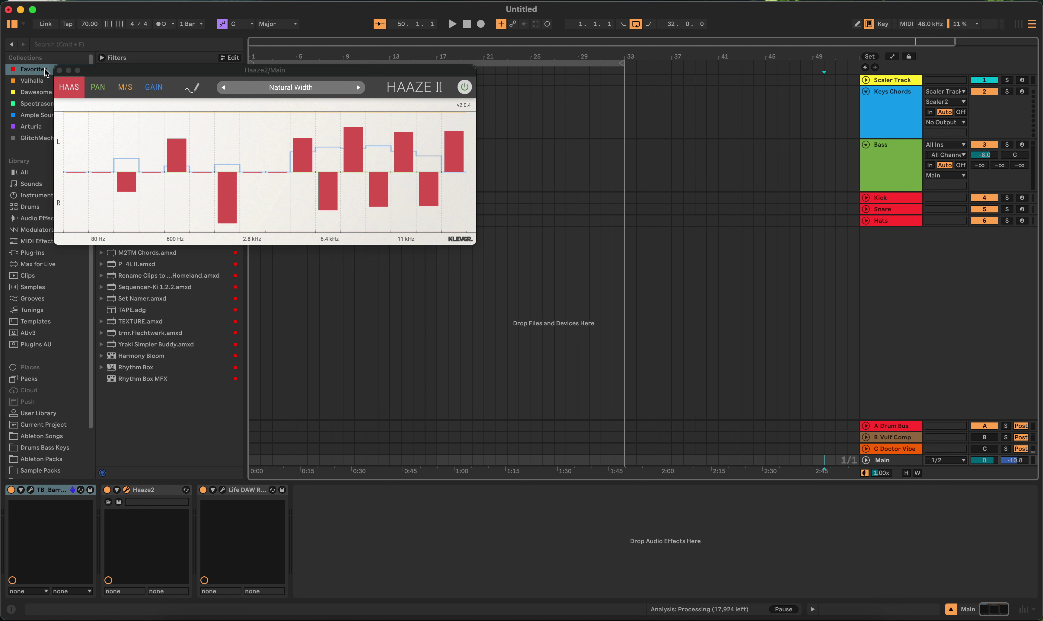
left_click(59, 70)
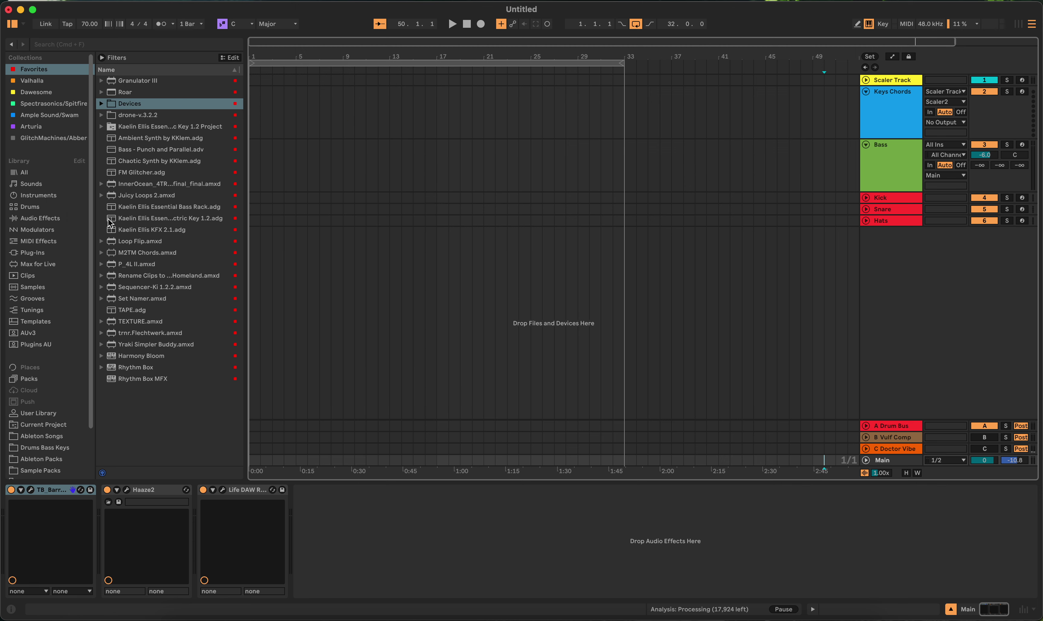
left_click(223, 490)
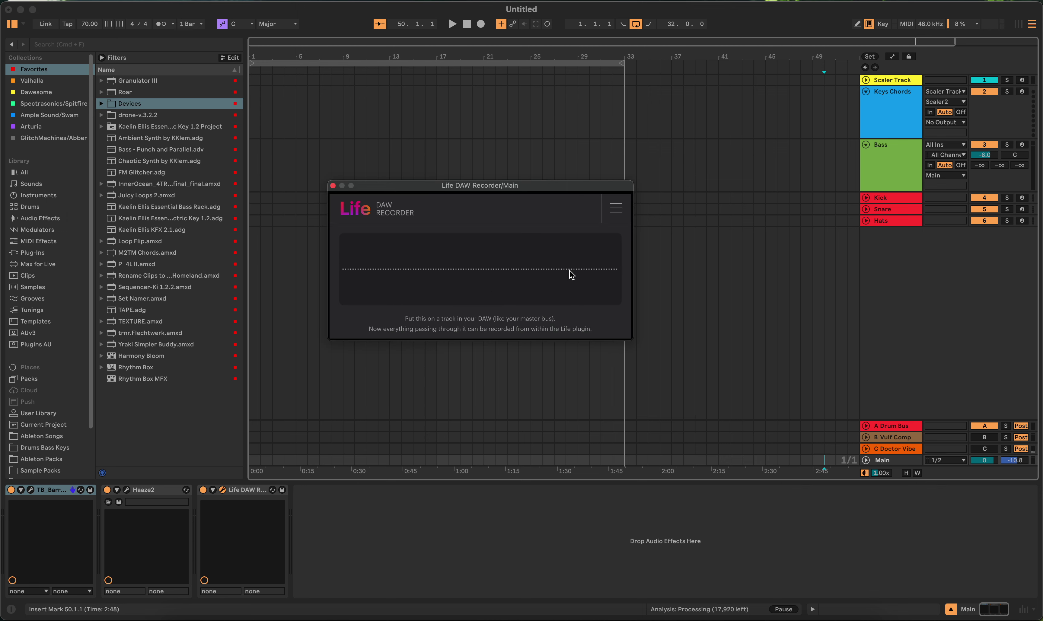
left_click(333, 186)
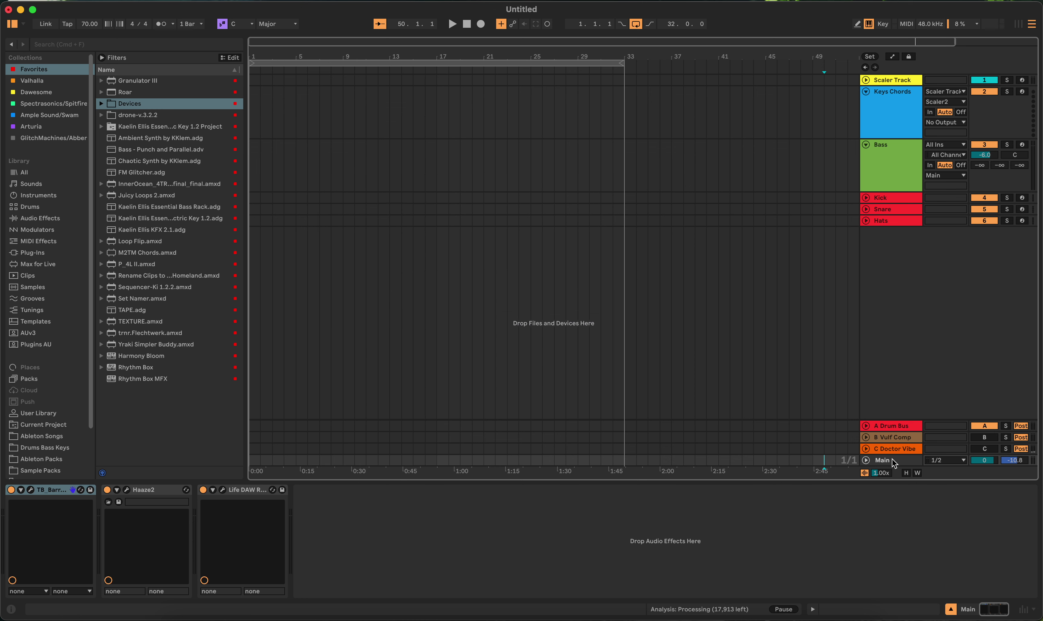
Unfold the three return tracks and inspect the A Drum Bus effect chain, including its ValhallaVintageVerb window.
left_click(847, 427)
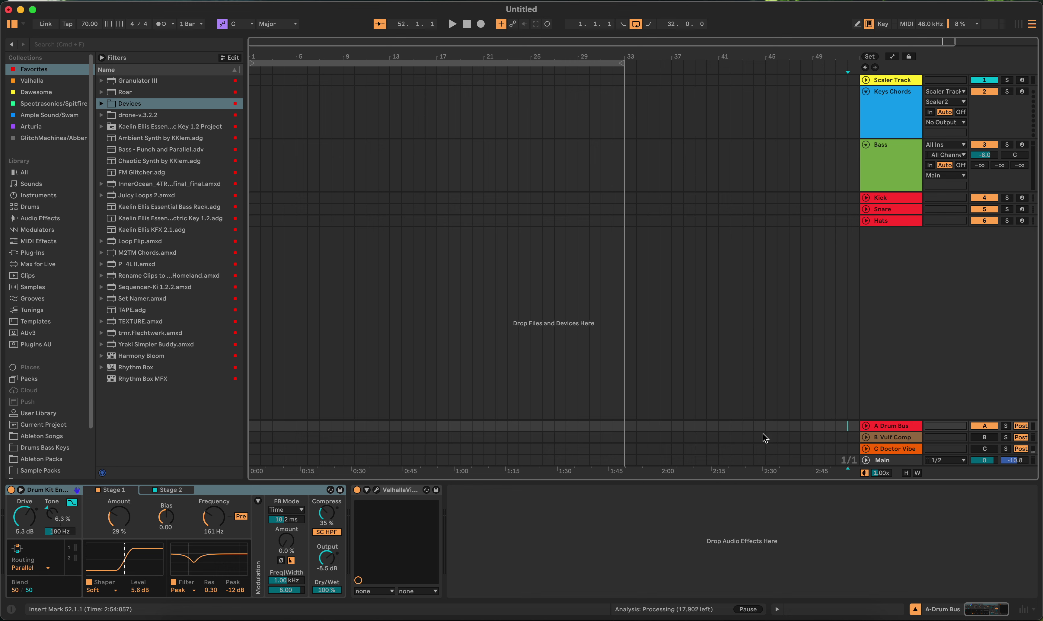
left_click(866, 426)
left_click(866, 437)
left_click(866, 451)
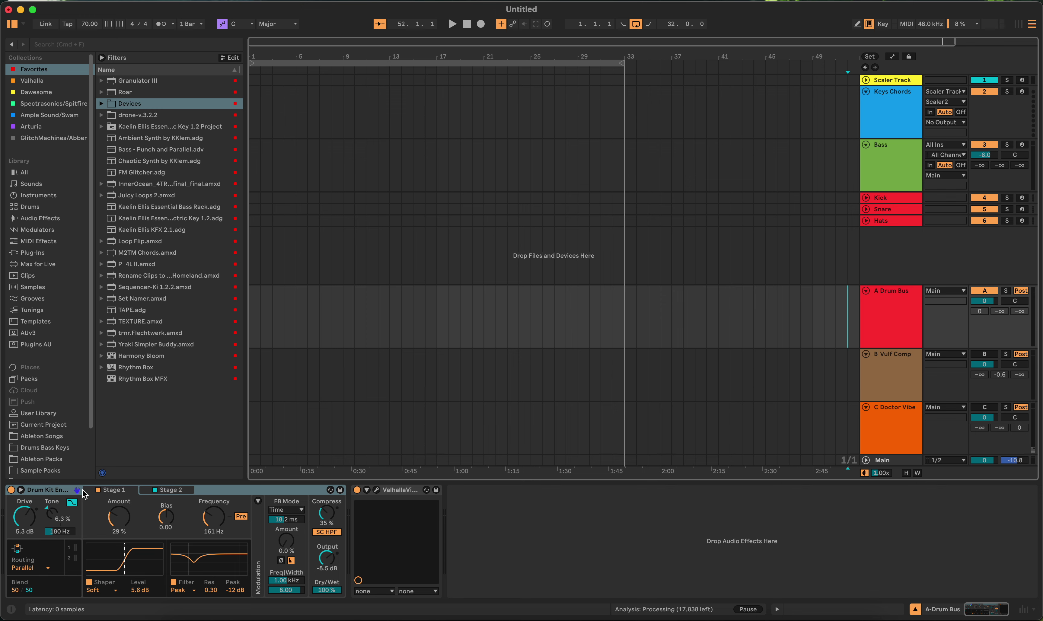
left_click(376, 489)
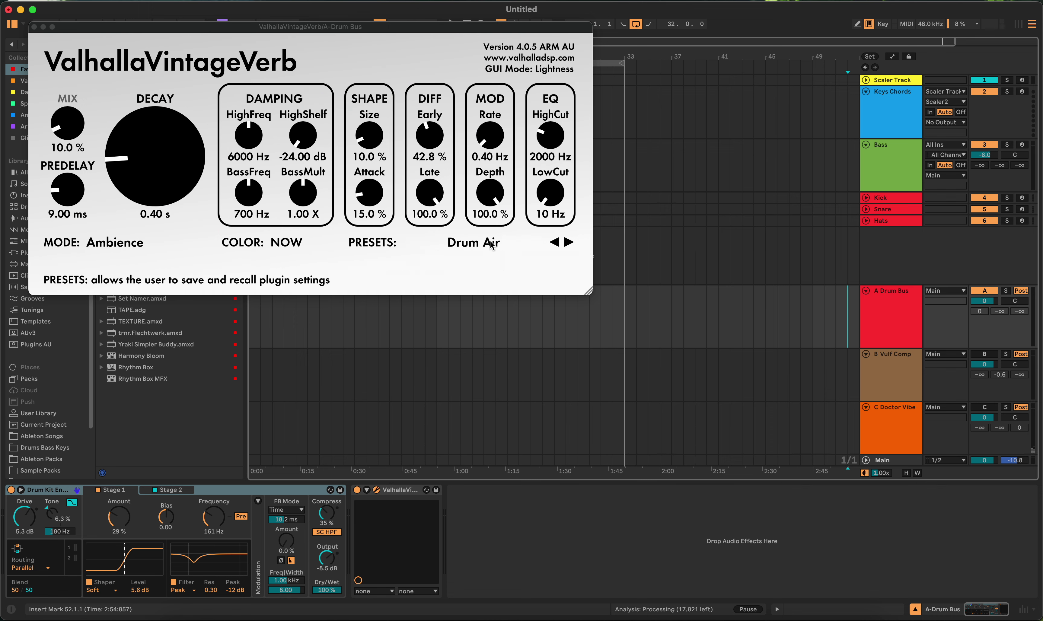
left_click(34, 27)
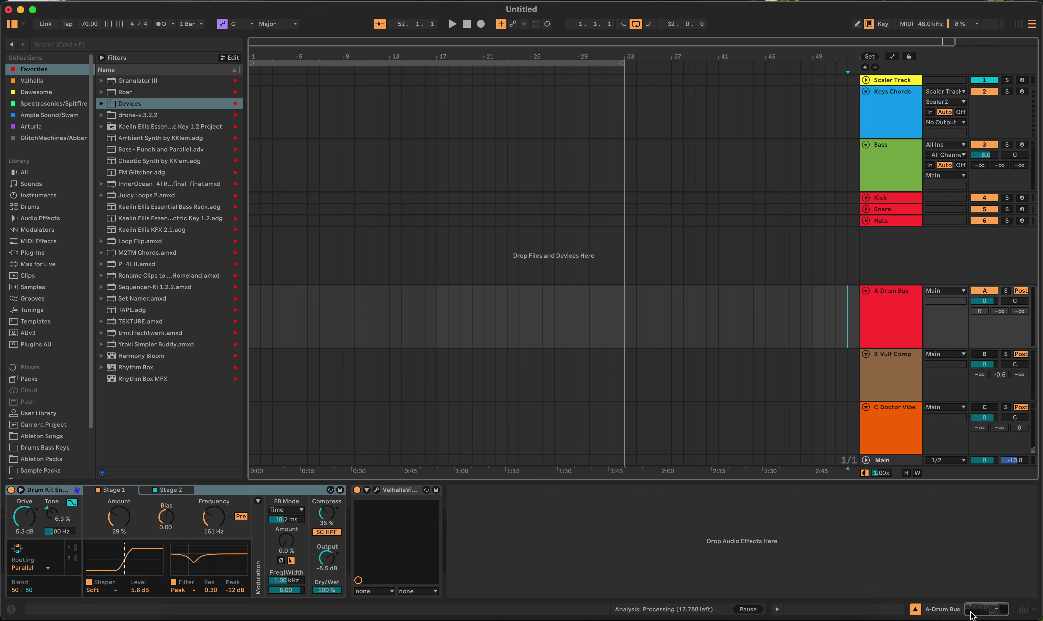
Show the mixer briefly to view the sends, hide it again and fold all three return tracks.
left_click(1024, 610)
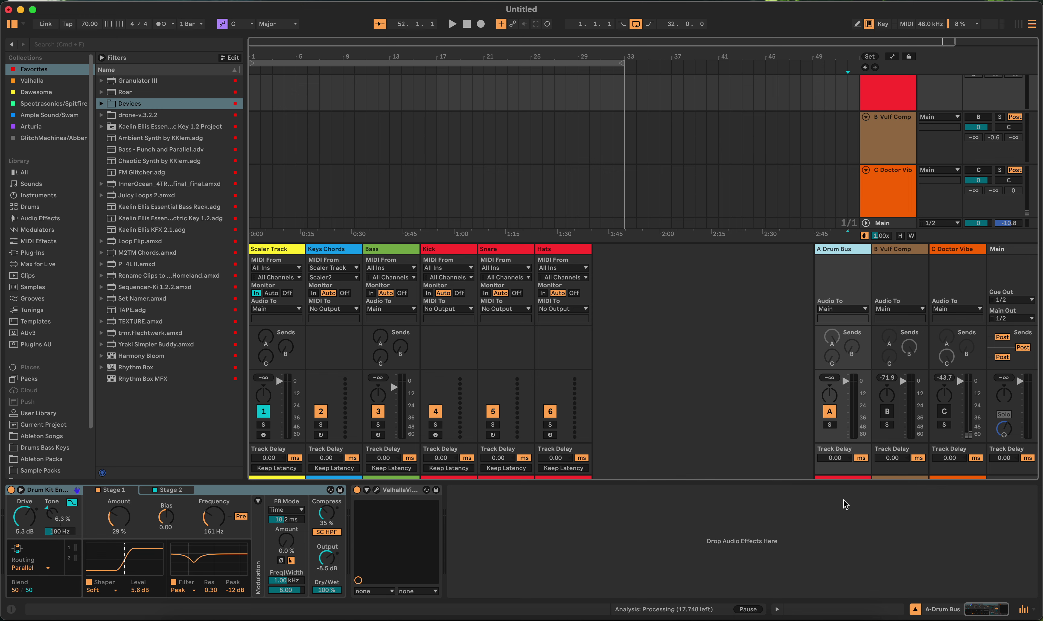
left_click(1021, 610)
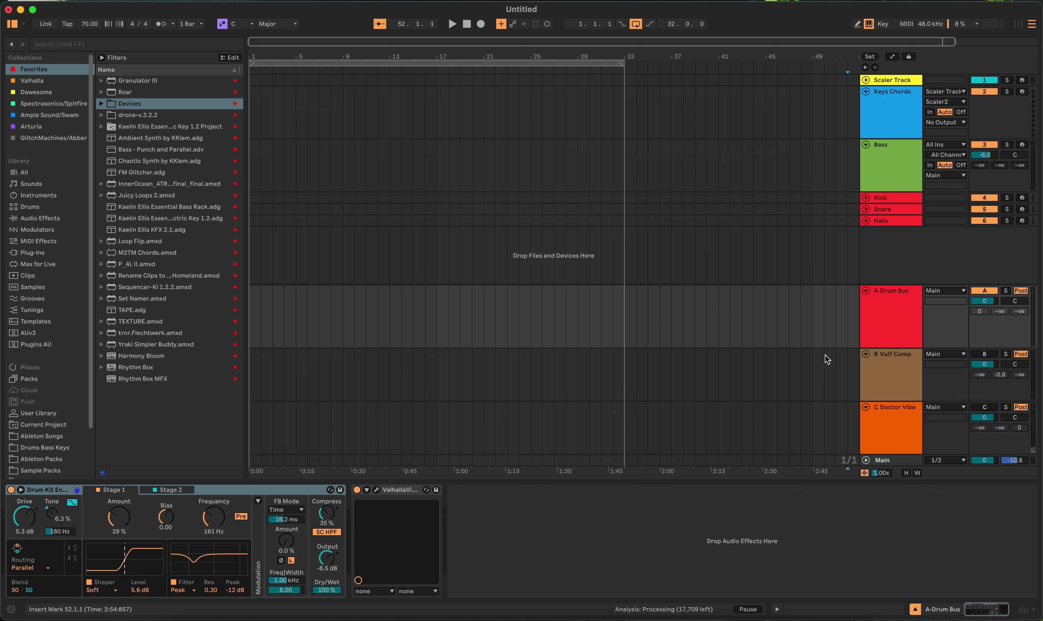
left_click(865, 356)
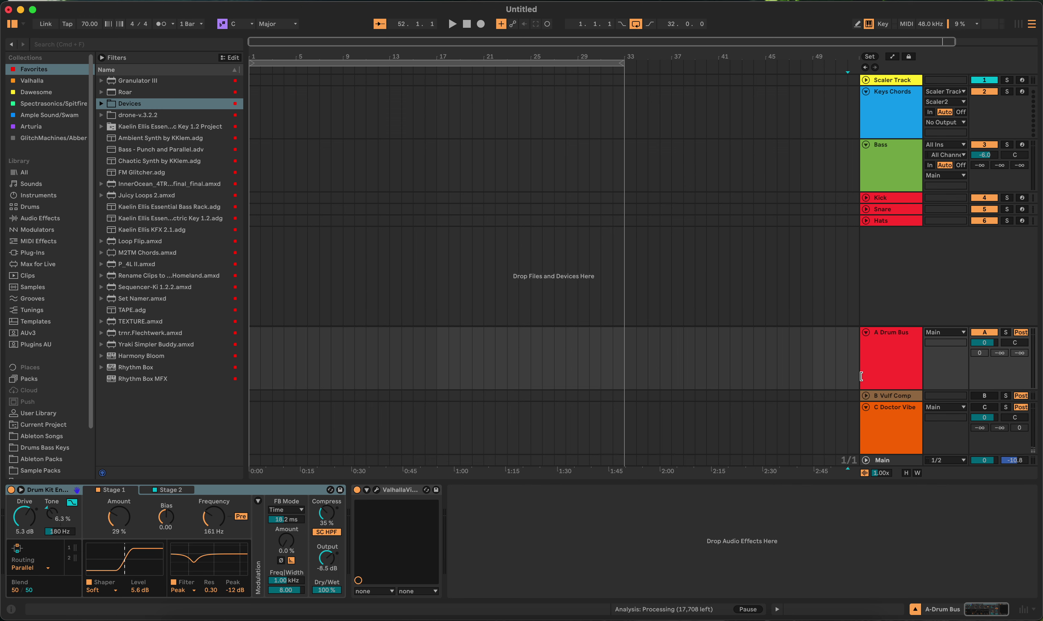
left_click(865, 407)
left_click(865, 375)
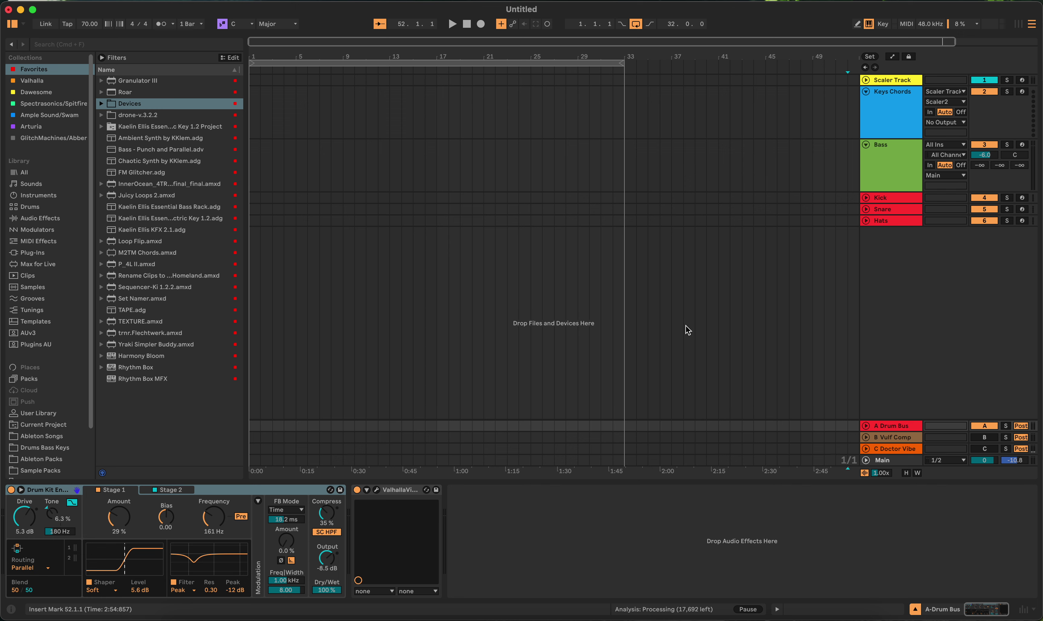
Check the device chains of the Kick, Snare and Hats tracks in turn.
left_click(836, 197)
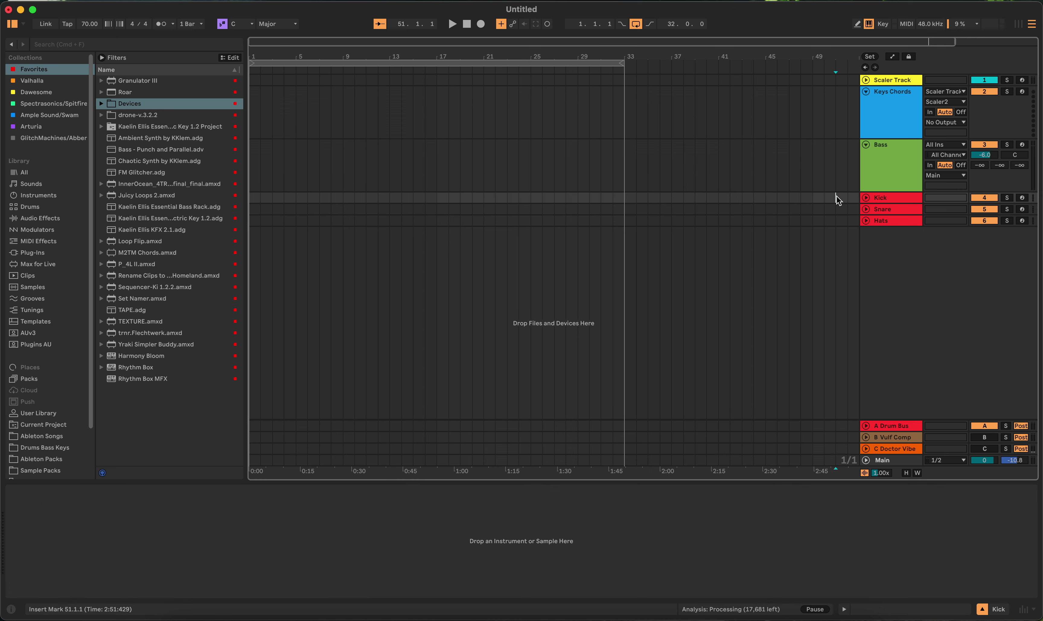
left_click(825, 209)
key("Down")
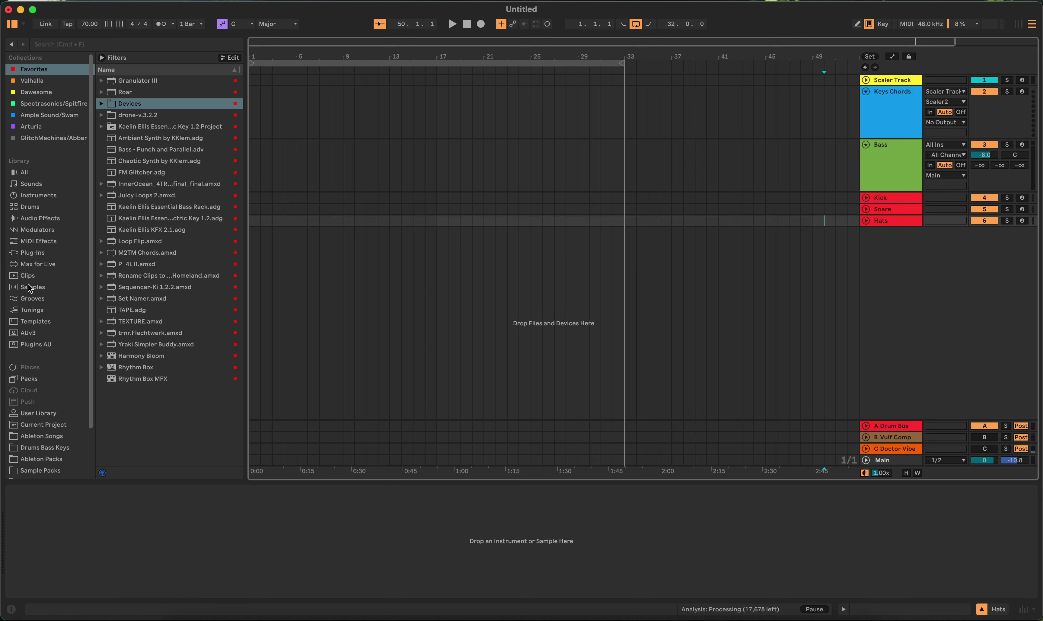
Audition hats from Lofi Drums Vol. 5 in the Drums Bass Keys folder and load hat-1.wav as an instrument on the Hats track.
scroll(32, 296, "down", 3)
left_click(36, 392)
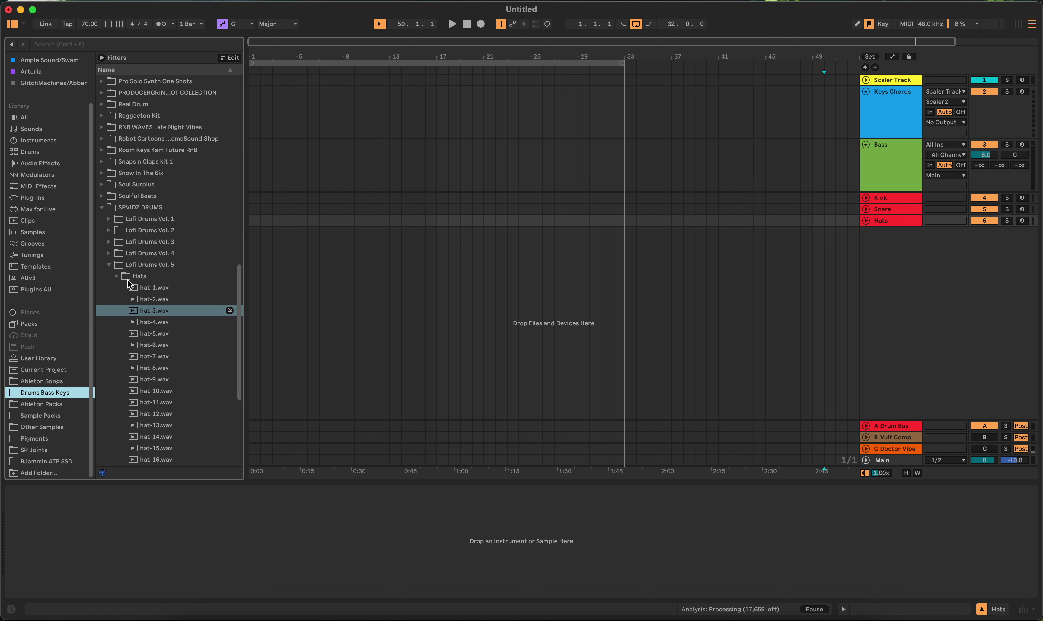
left_click(144, 289)
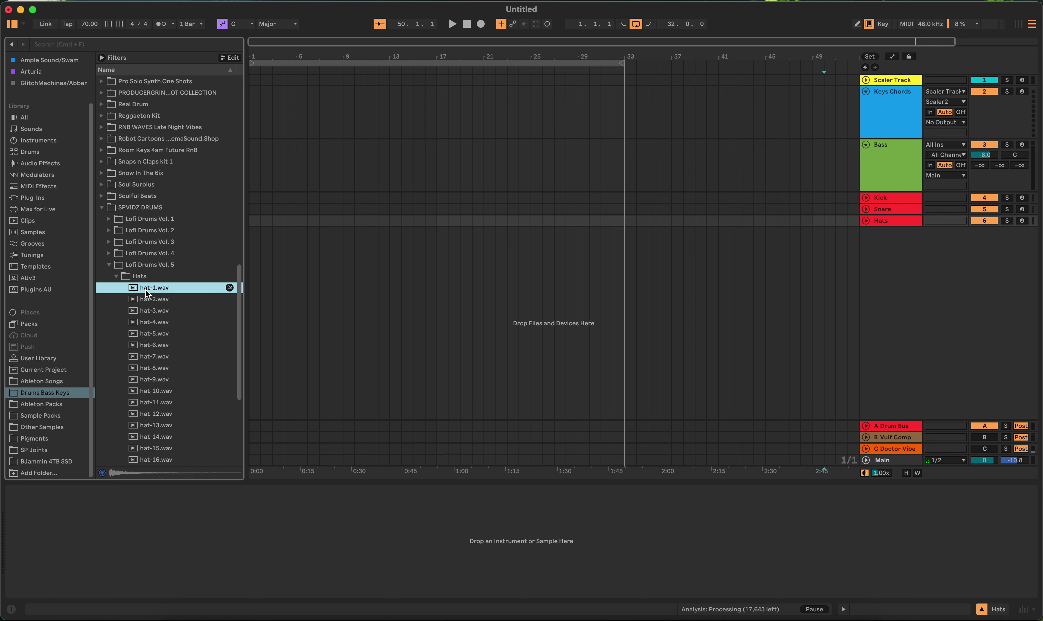
left_click(148, 301)
left_click_drag(151, 290, 415, 534)
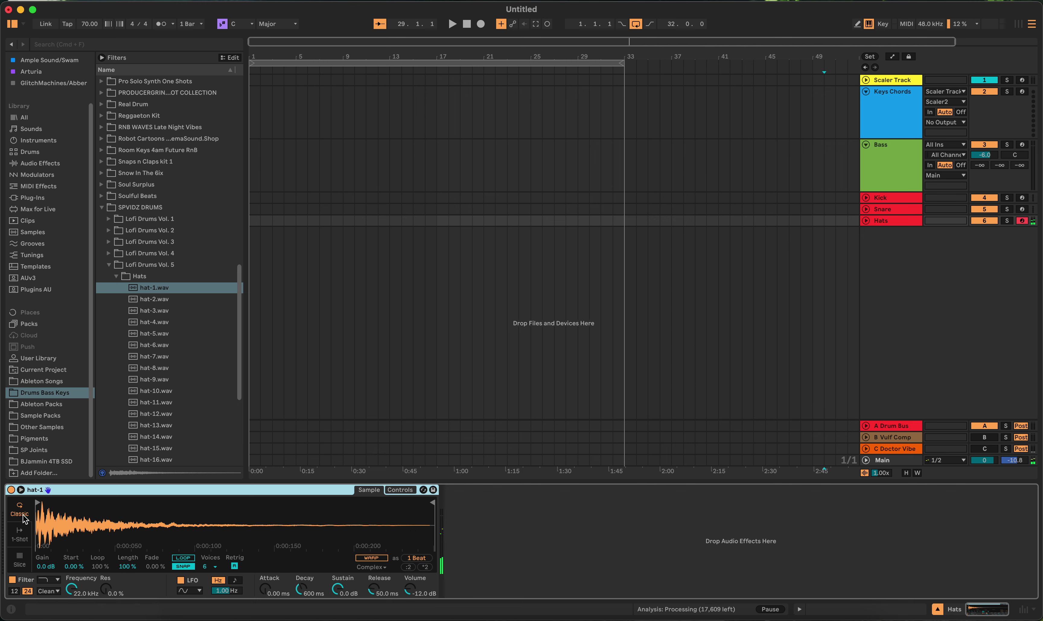
Play hat-1 with the computer MIDI keyboard and compare the sampler's Classic, 1-Shot and Slice modes, ending on 1-Shot.
key("x")
key("a")
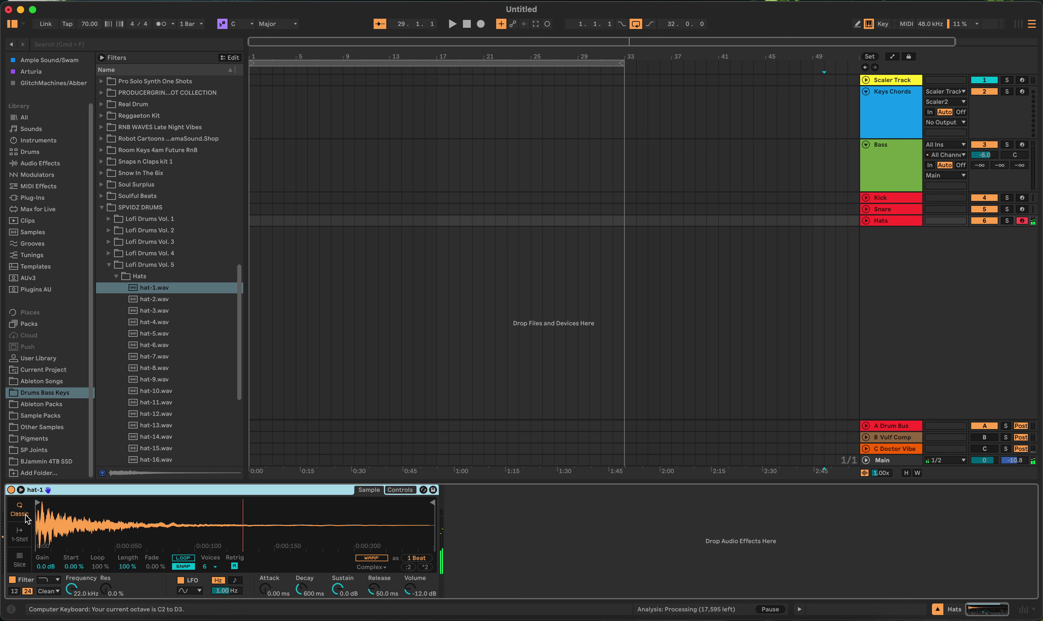
key("a")
left_click(20, 536)
left_click(19, 559)
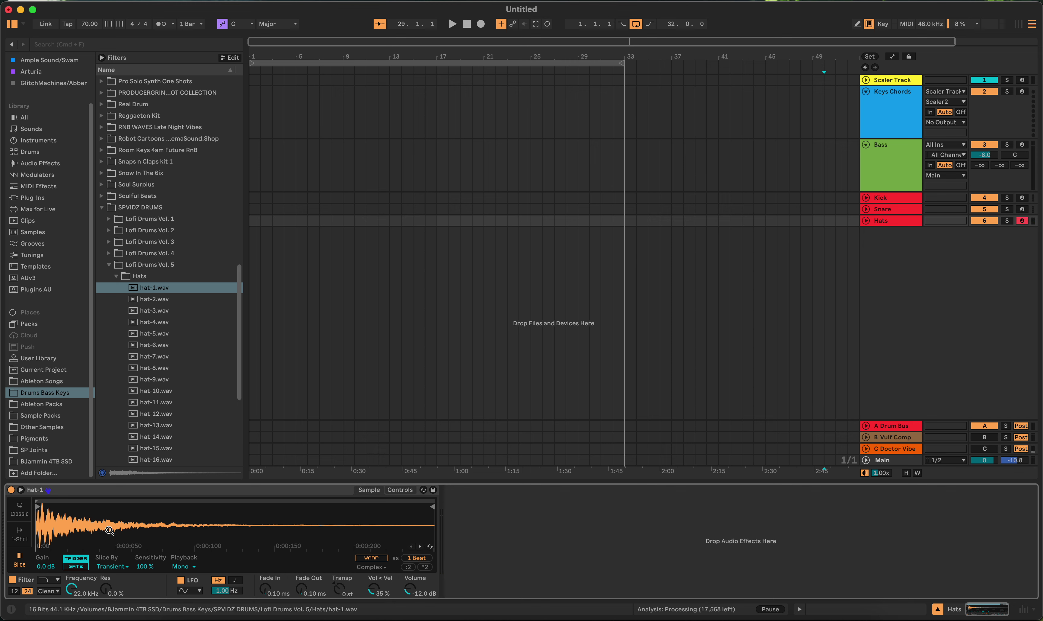
left_click(19, 532)
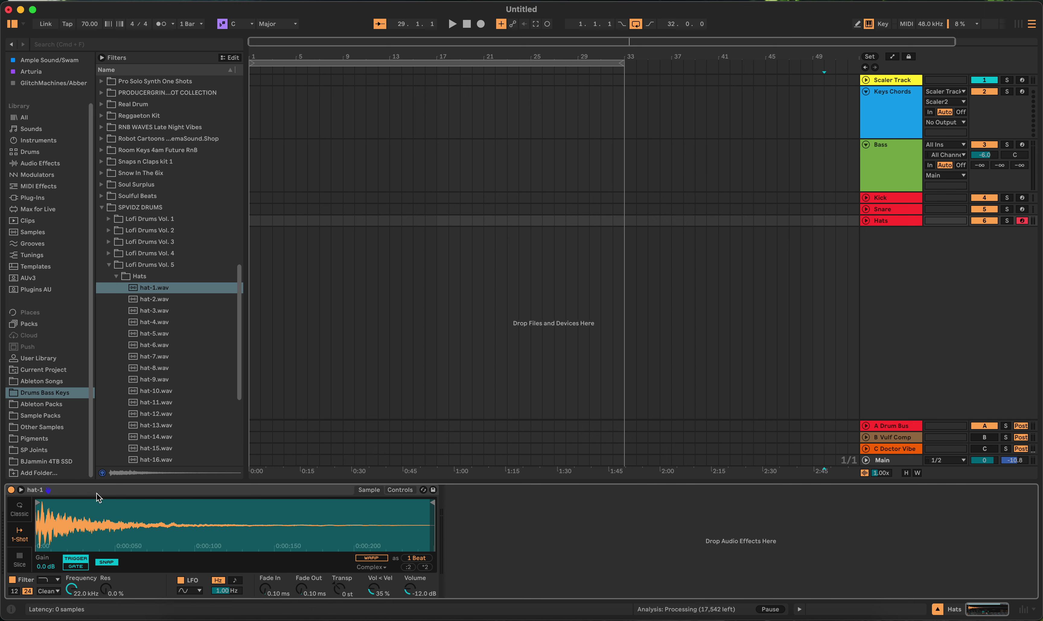
left_click(21, 566)
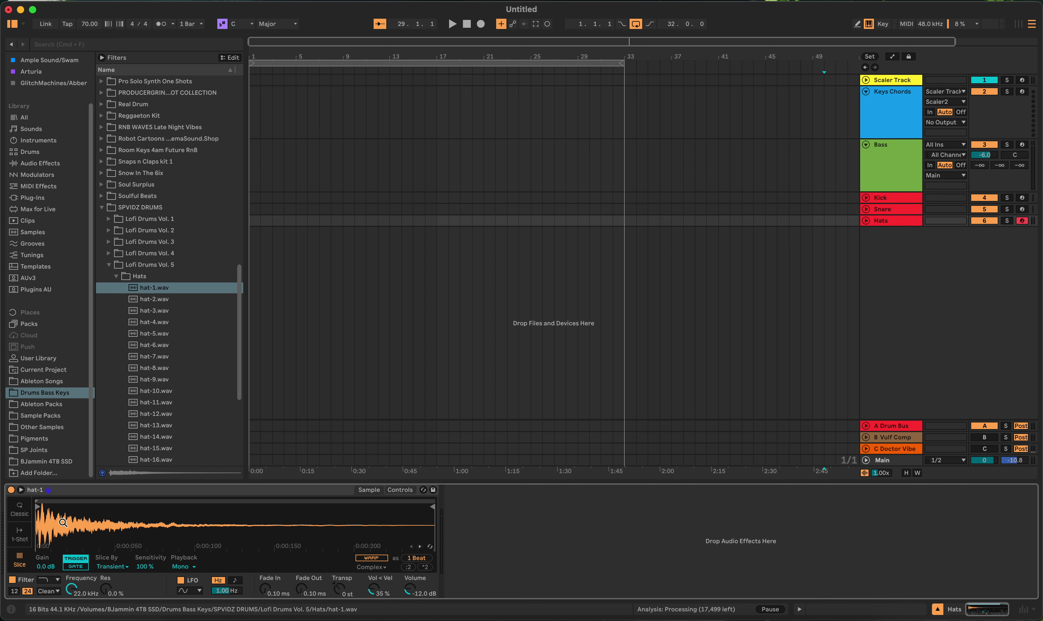
left_click(19, 534)
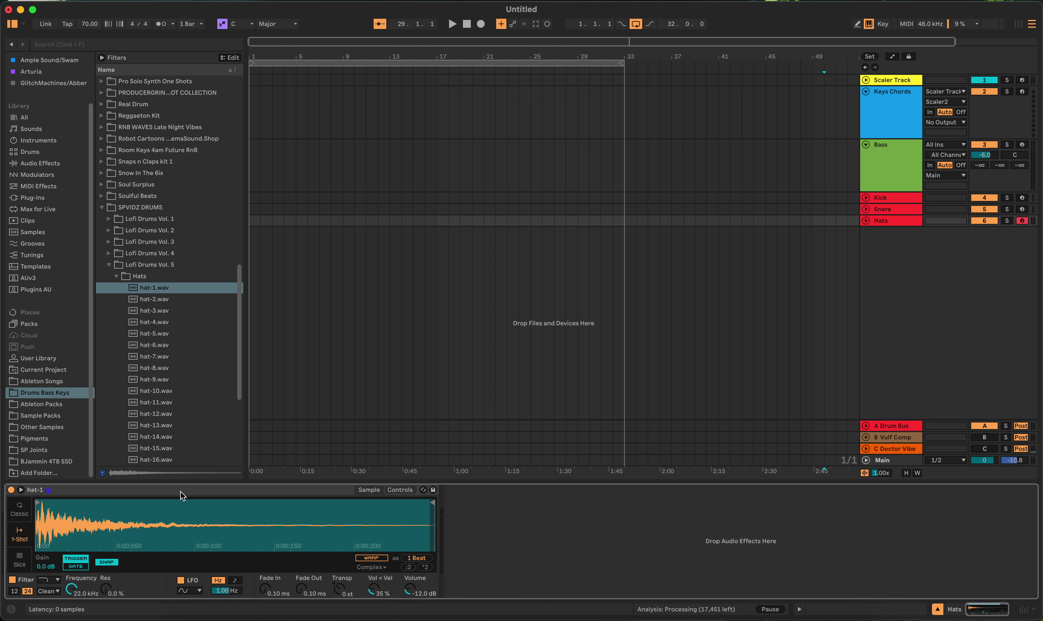
Delete the hat-1 sampler from the Hats track, try hat-2.wav in its place, and remove that device too.
left_click(277, 488)
key("Delete")
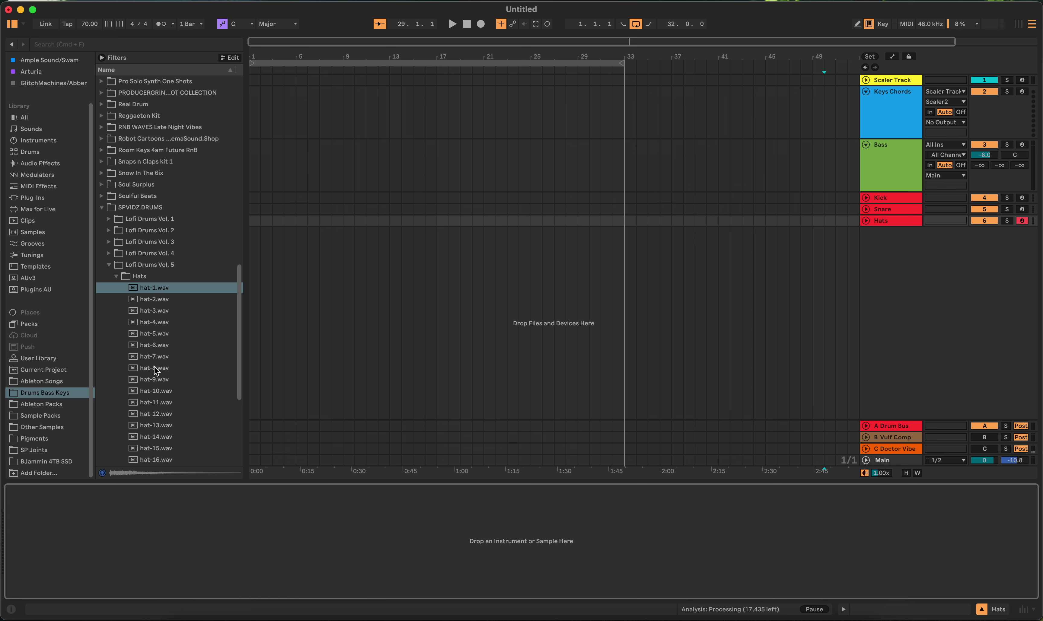
left_click_drag(145, 303, 148, 512)
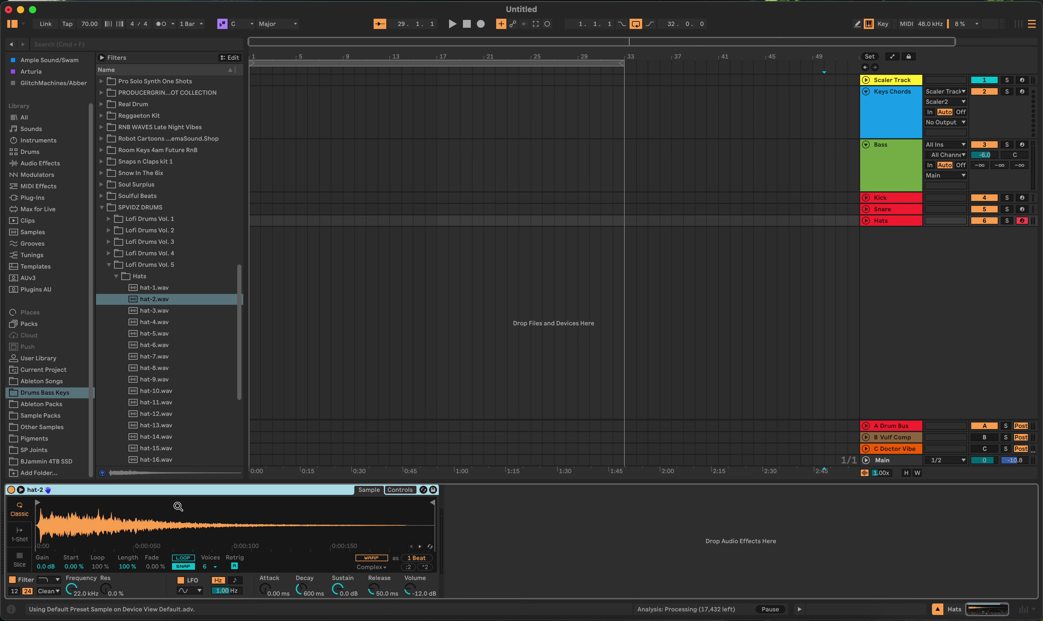
left_click(154, 494)
key("Delete")
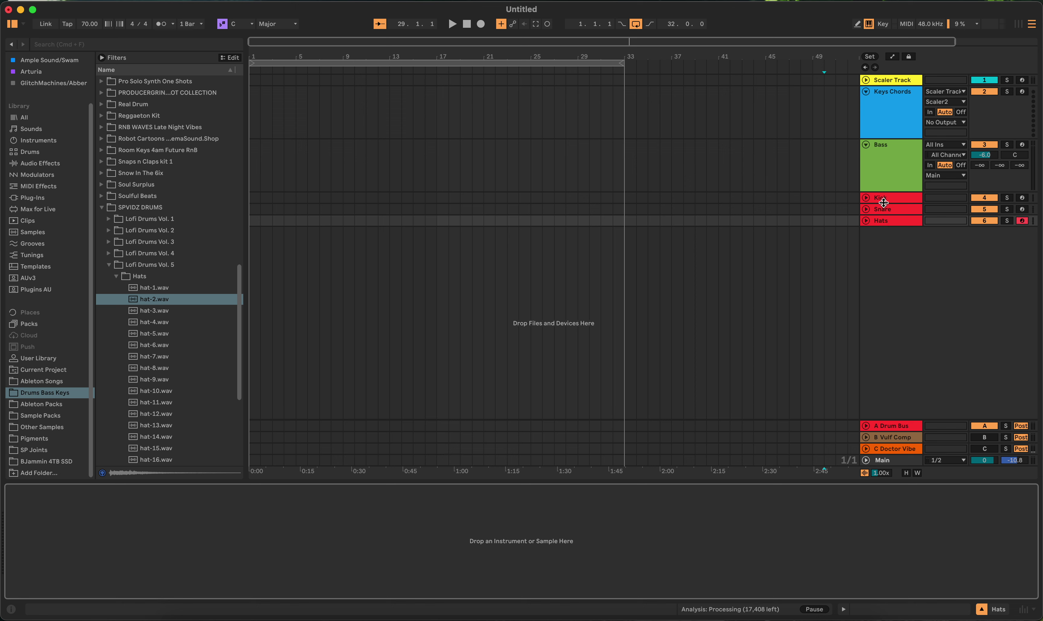
Place hat samples on a new audio track: hat-2.wav at 5.1.1 and 5.2.1, hat-3.wav at 5.3.3, hat-4.wav at 5.3.1, hat-6.wav at 5.1.3.
mouse_move(143, 299)
left_mouse_down()
mouse_move(404, 302)
mouse_move(284, 235)
mouse_move(307, 238)
left_mouse_up()
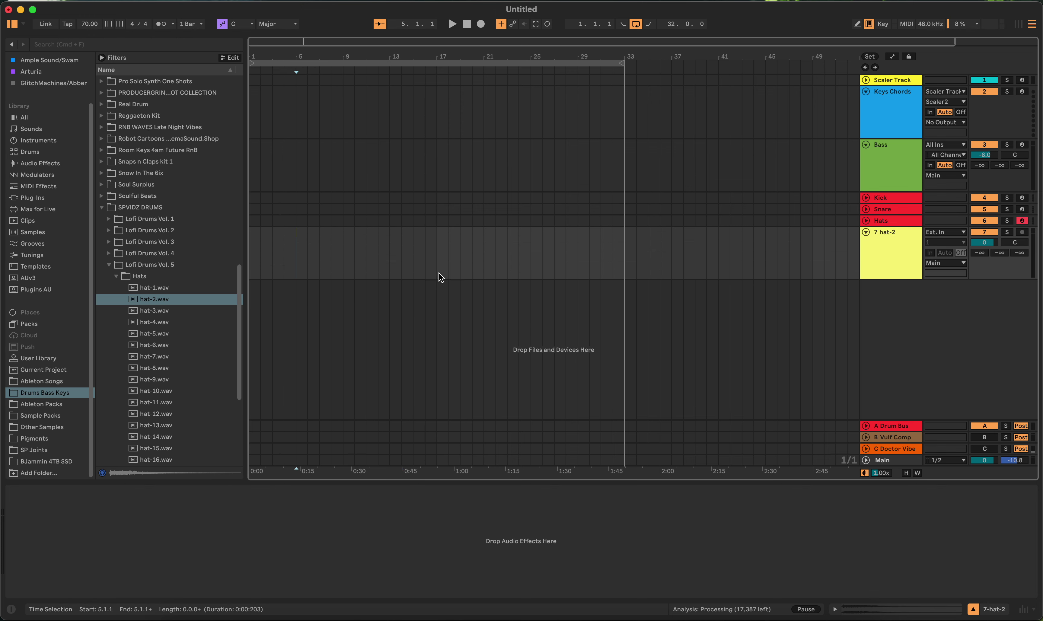
key("z")
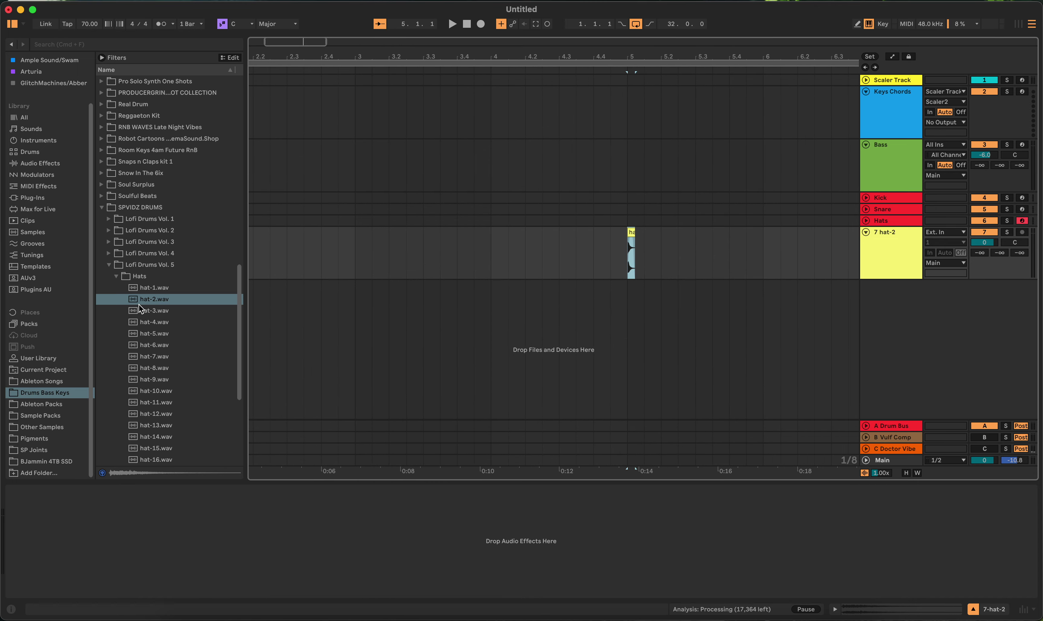
left_click_drag(143, 300, 664, 245)
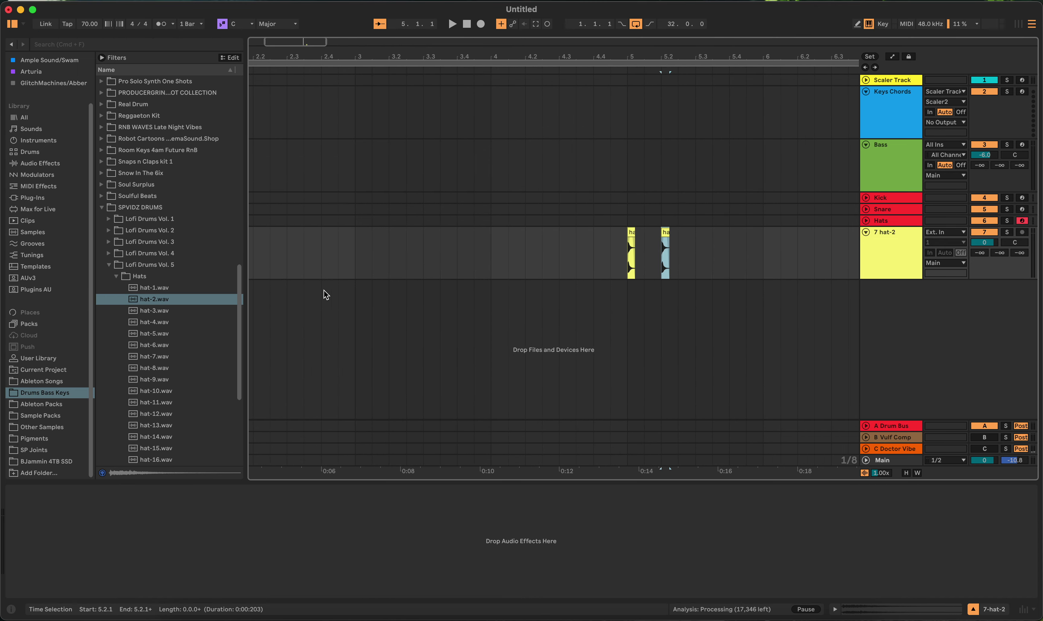
left_click_drag(176, 313, 706, 262)
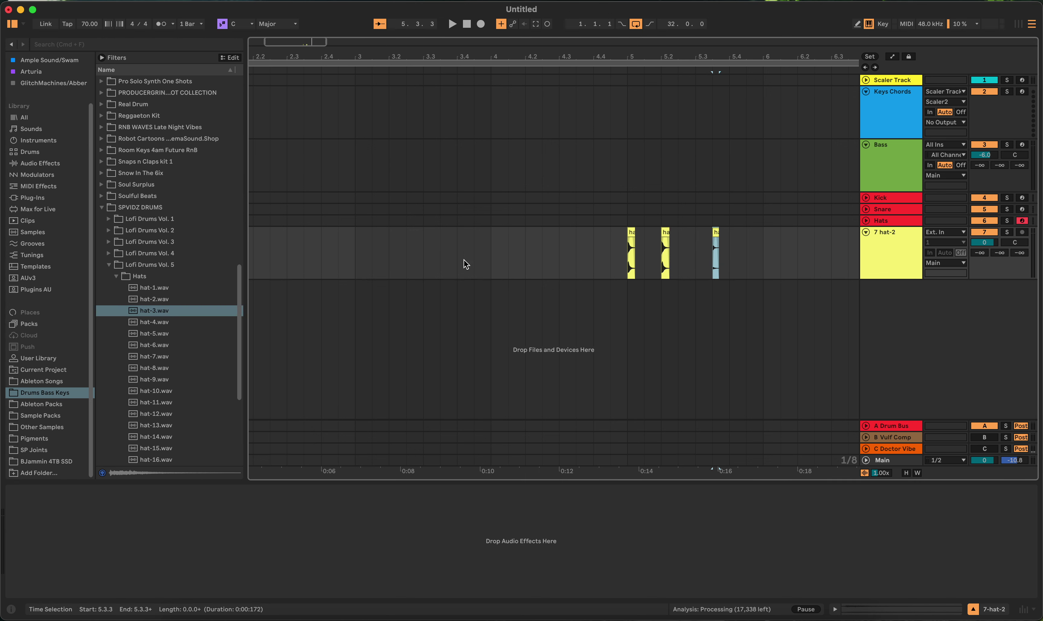
left_click_drag(199, 321, 693, 245)
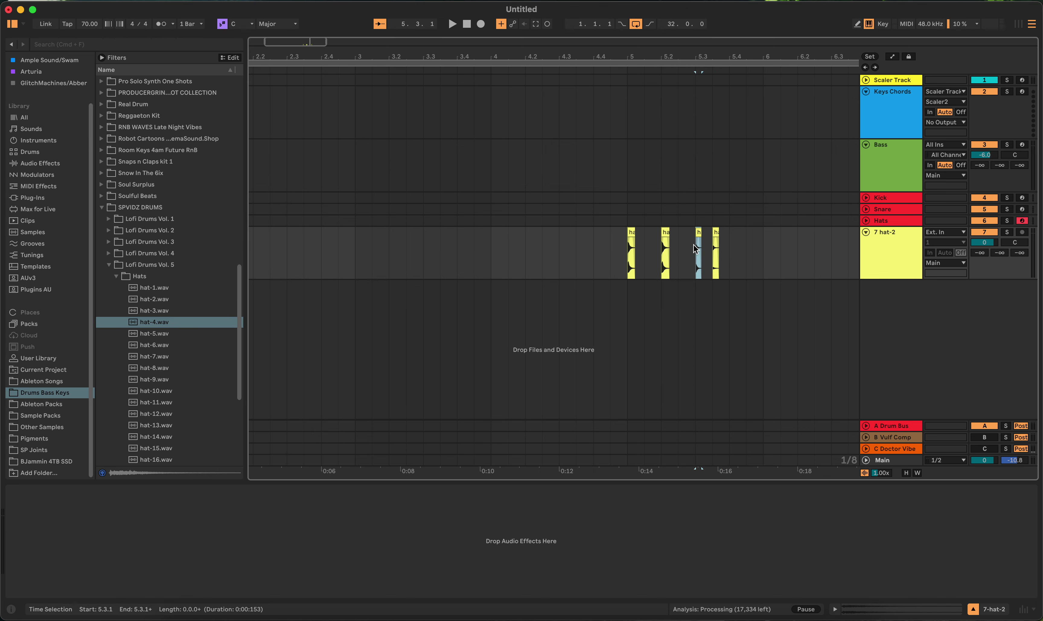
left_click_drag(204, 345, 645, 257)
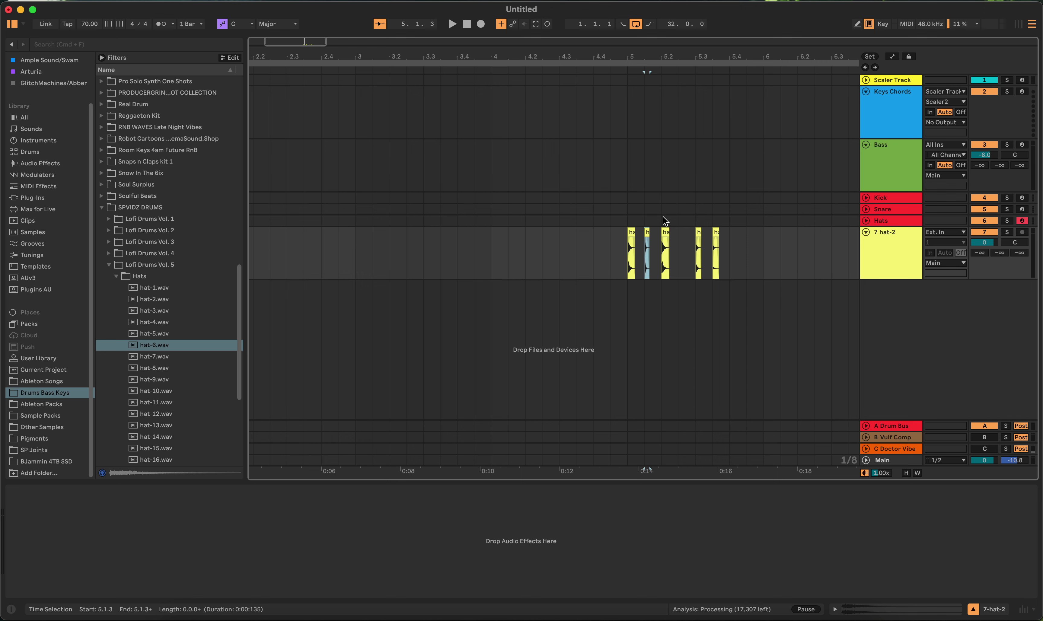
Delete the hat clips between 4.3.3 and 6.1.1 and remove the audio track that held them.
right_click(772, 256)
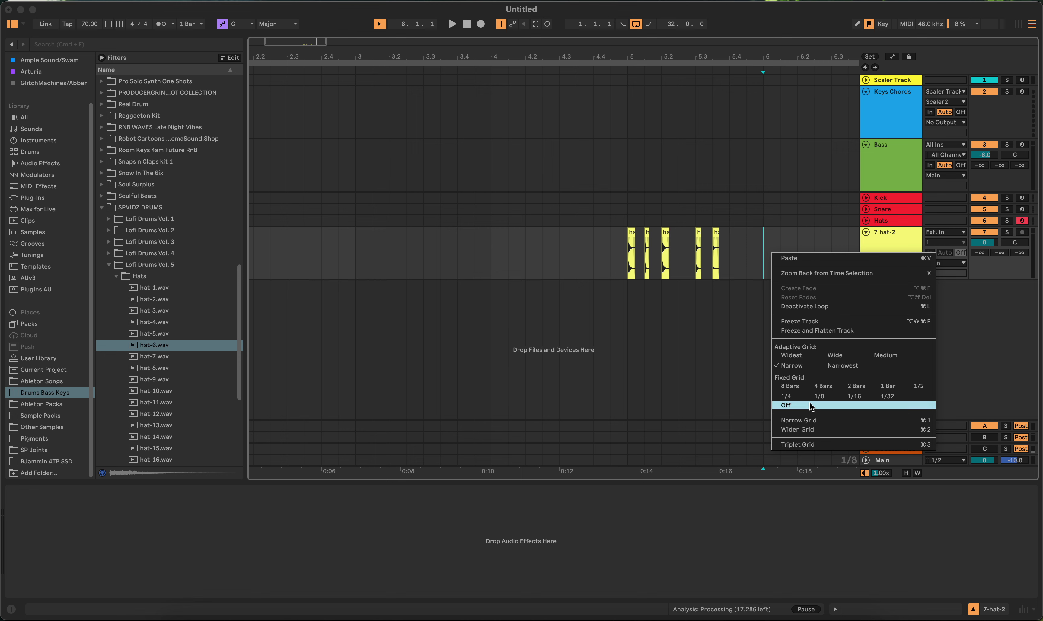
left_click(768, 237)
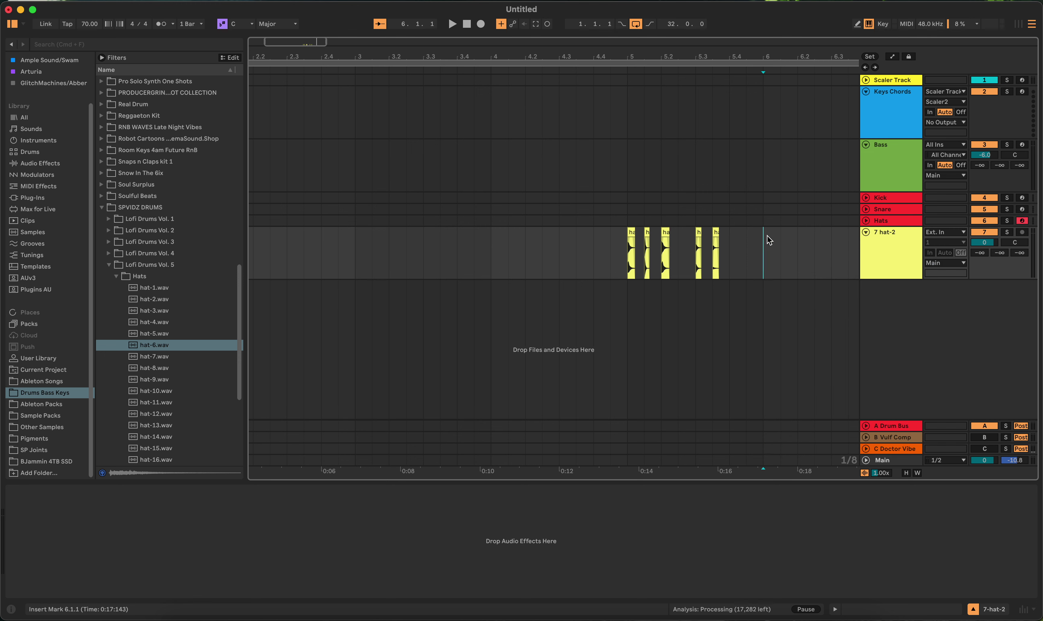
left_click_drag(768, 237, 598, 252)
key("Delete")
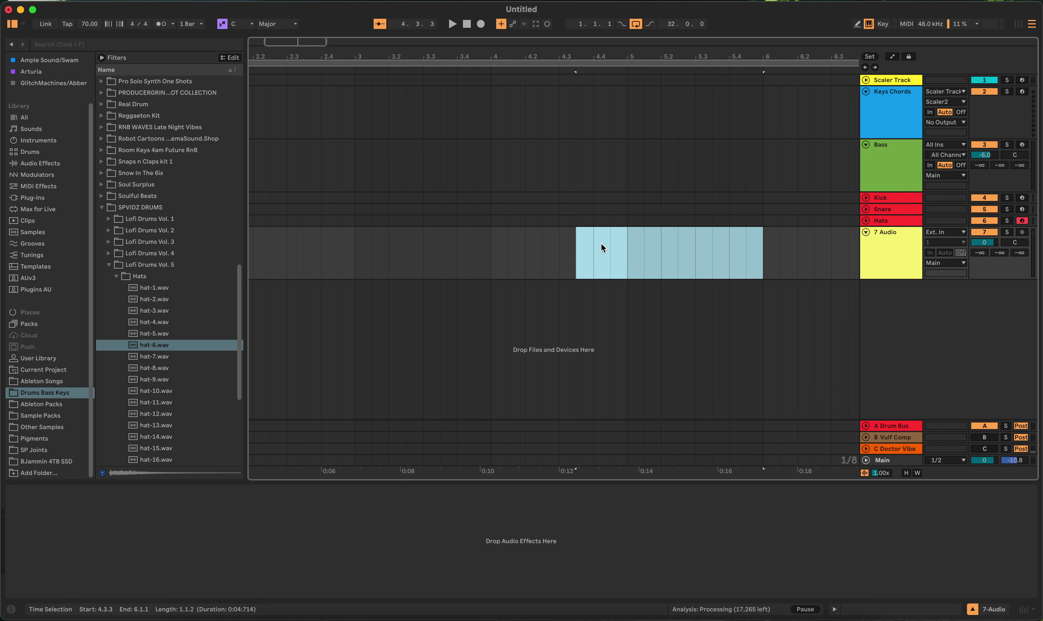
key("w")
left_click(890, 253)
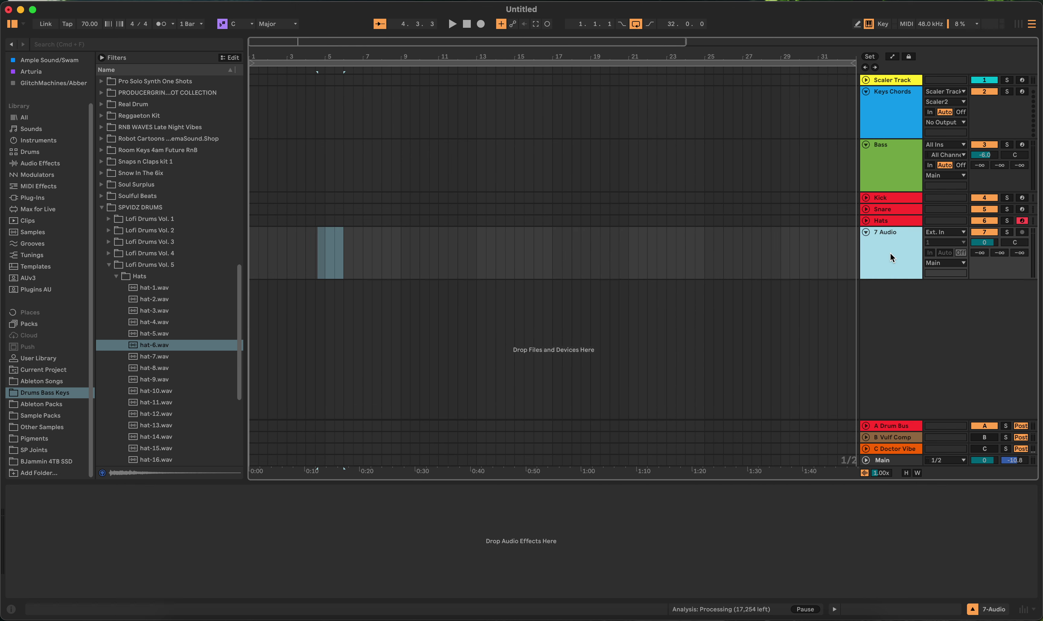
key("Delete")
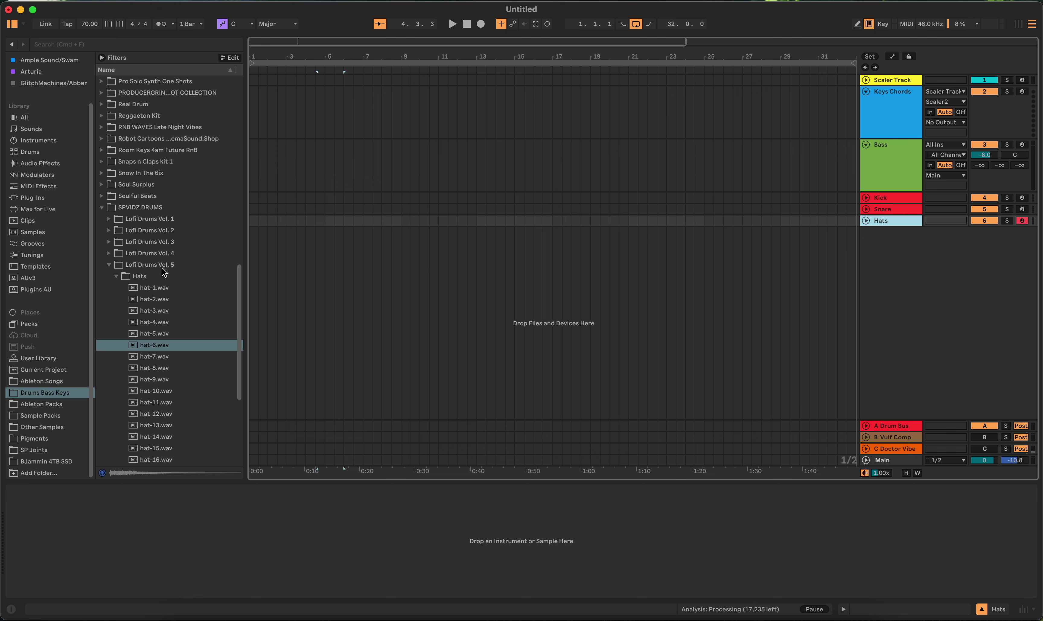
Look at the options for inserting an audio, MIDI or return track below the Hats track, without inserting one.
right_click(928, 251)
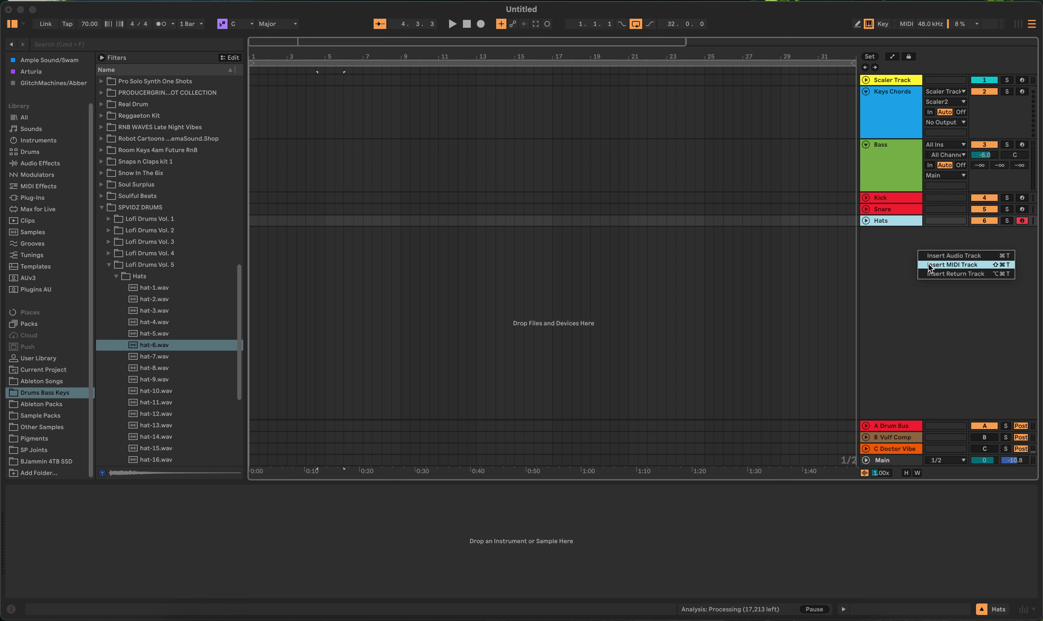
left_click(898, 256)
right_click(894, 249)
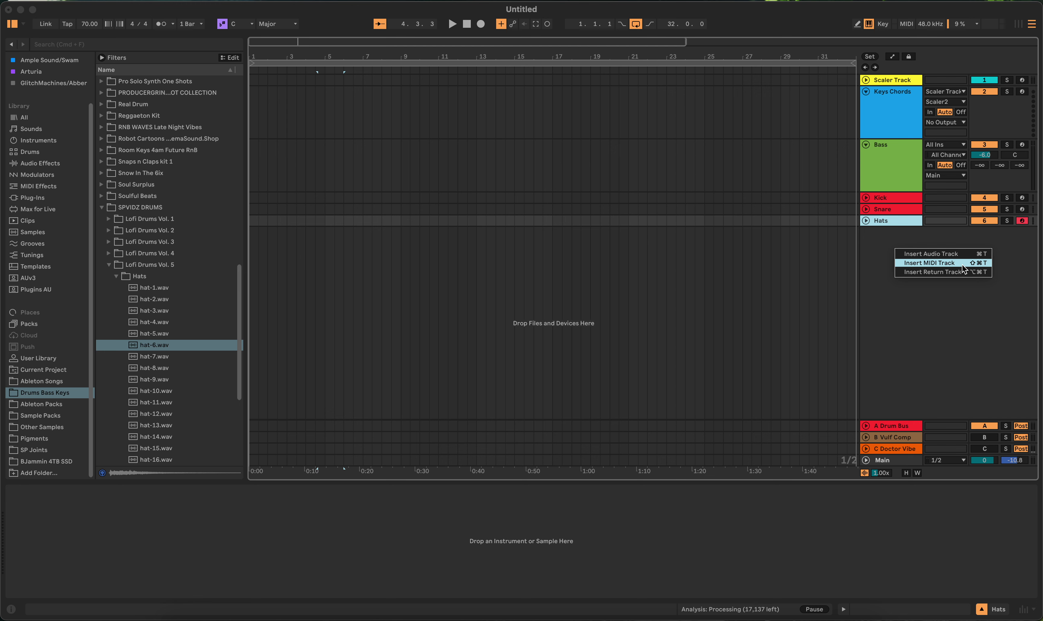
left_click(871, 267)
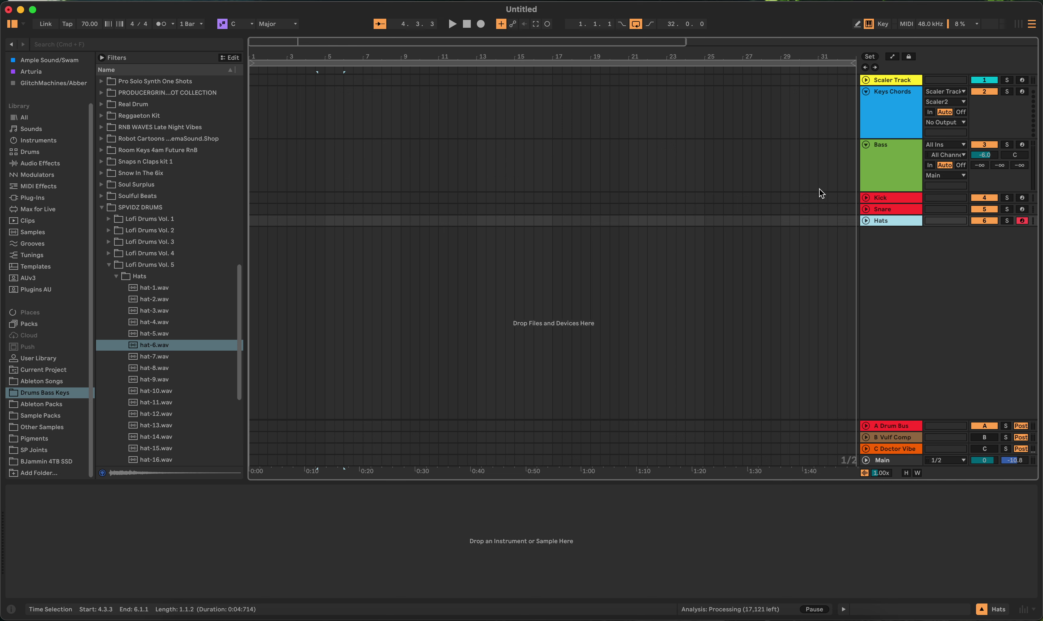
Check the device chains of the Kick, Snare and Hats tracks.
left_click(845, 198)
left_click(835, 211)
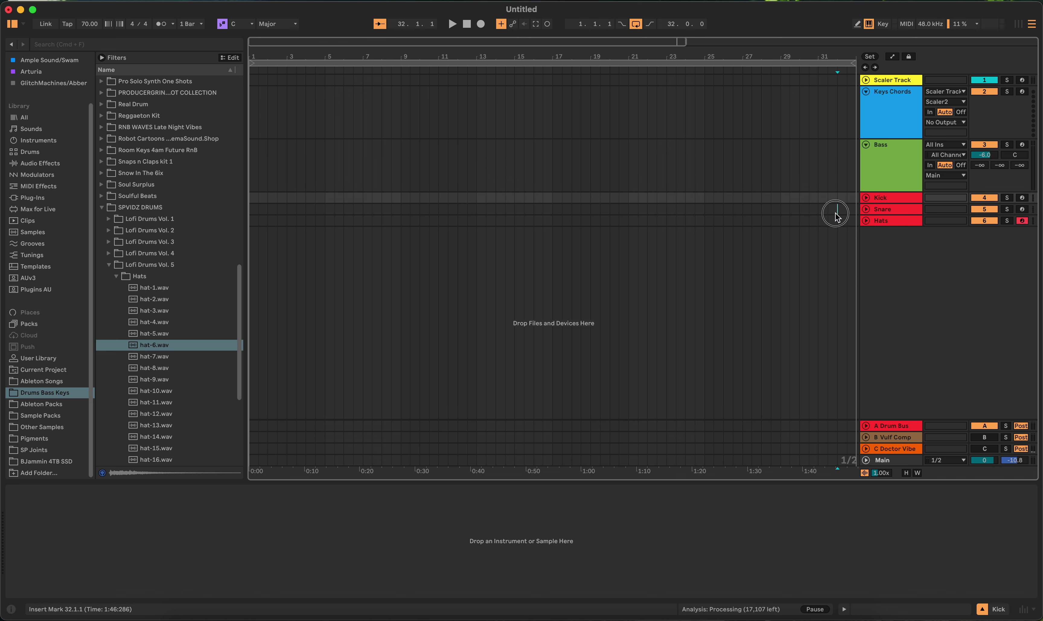
left_click(820, 222)
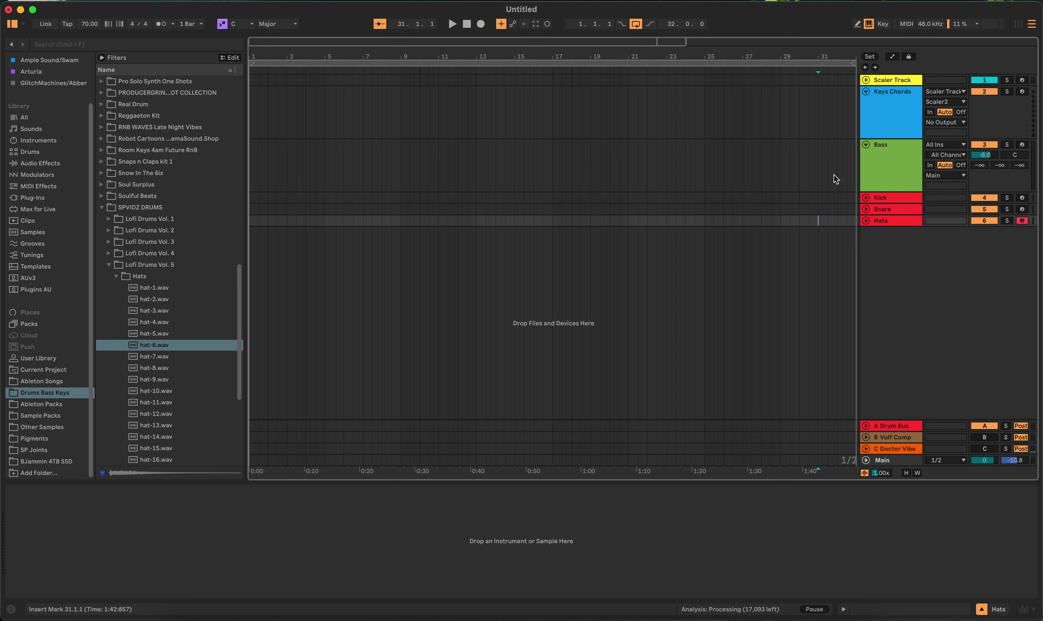
Disarm the Hats track and bring up the Bass track's device chain, closing the Trilian plug-in window.
left_click(1021, 221)
left_click(809, 155)
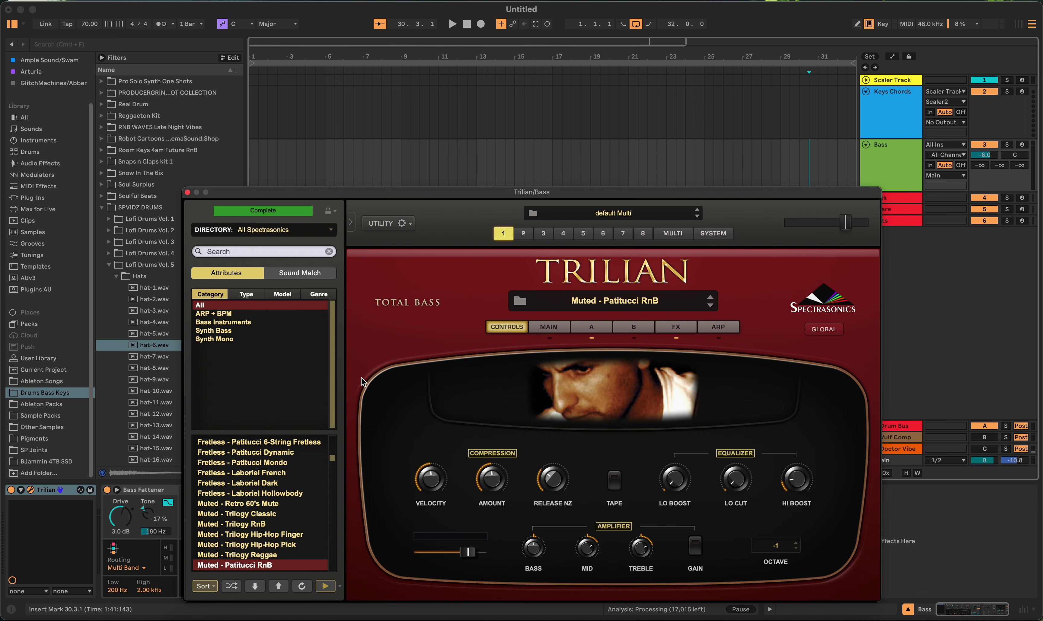
left_click(187, 192)
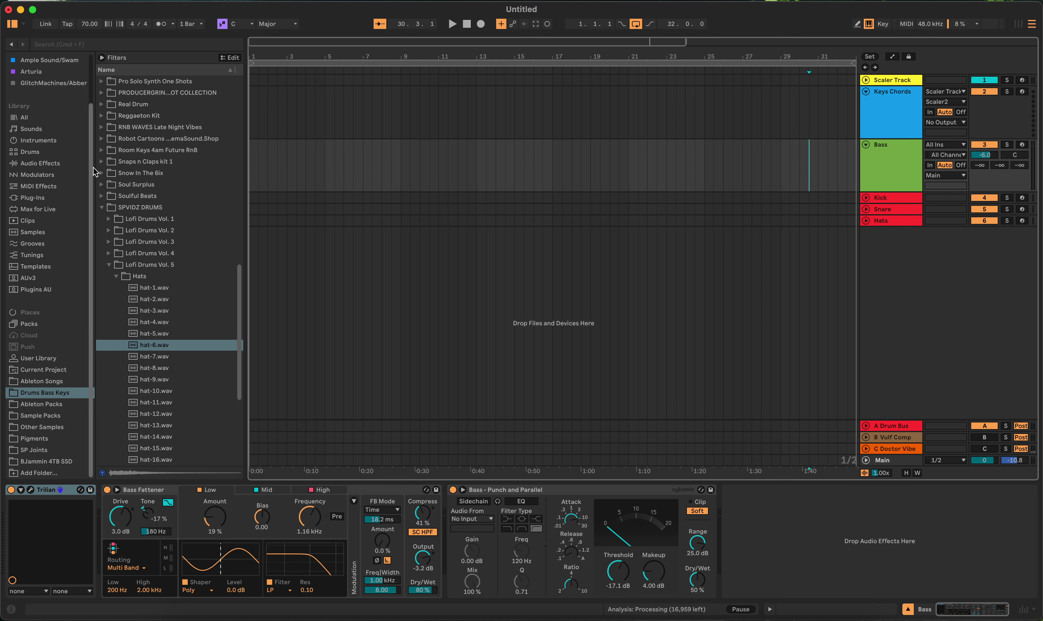
Collapse the SPVIDZ DRUMS folder and look through the full list of stock audio effects.
scroll(190, 212, "up", 5)
left_click(102, 292)
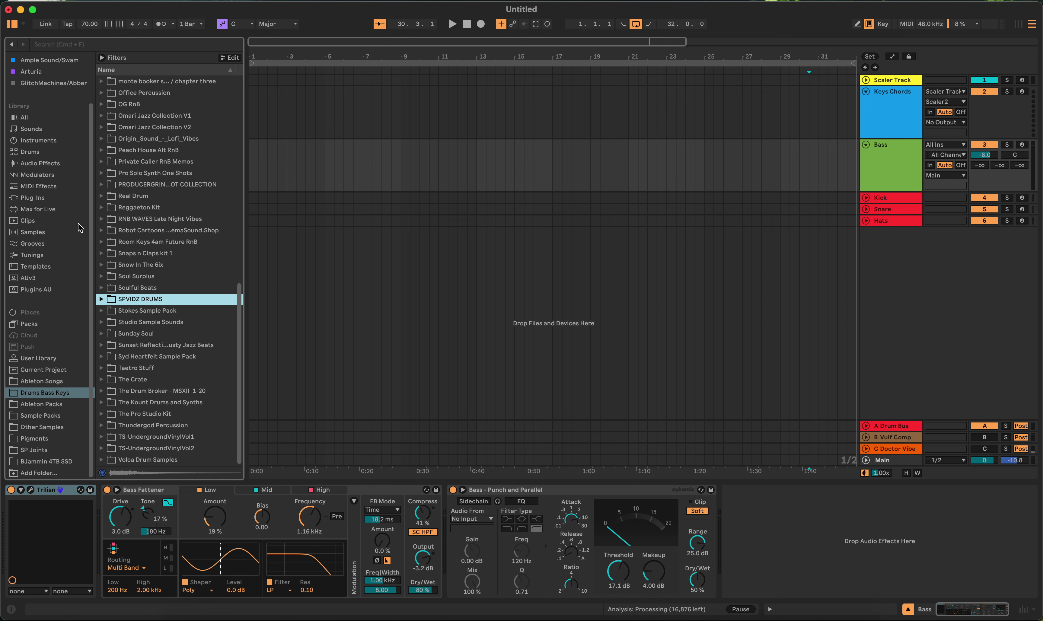
left_click(42, 164)
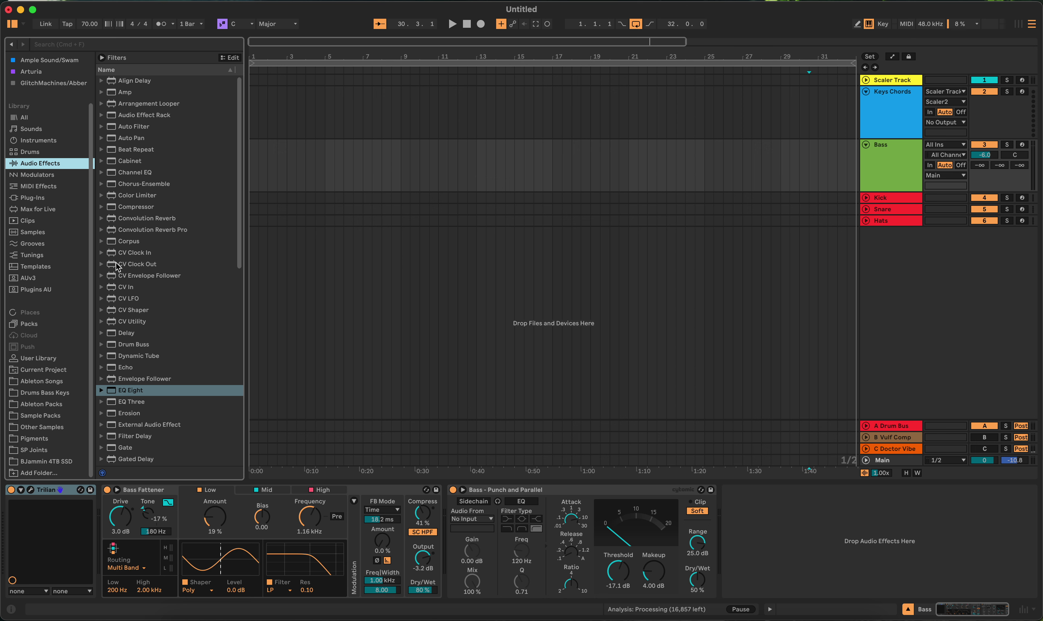
scroll(181, 330, "down", 6)
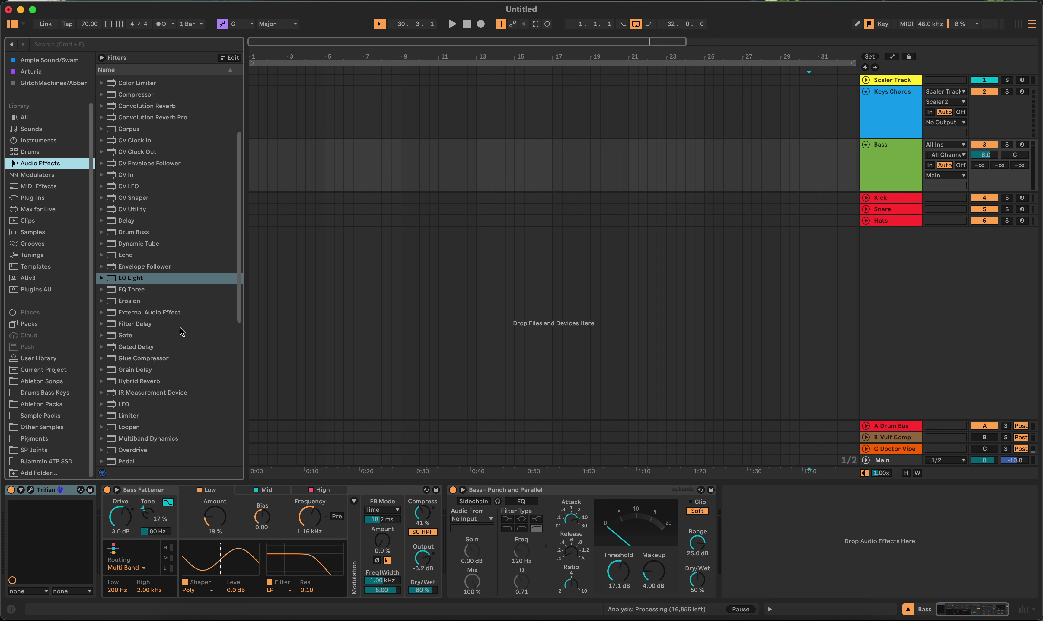
scroll(182, 329, "down", 14)
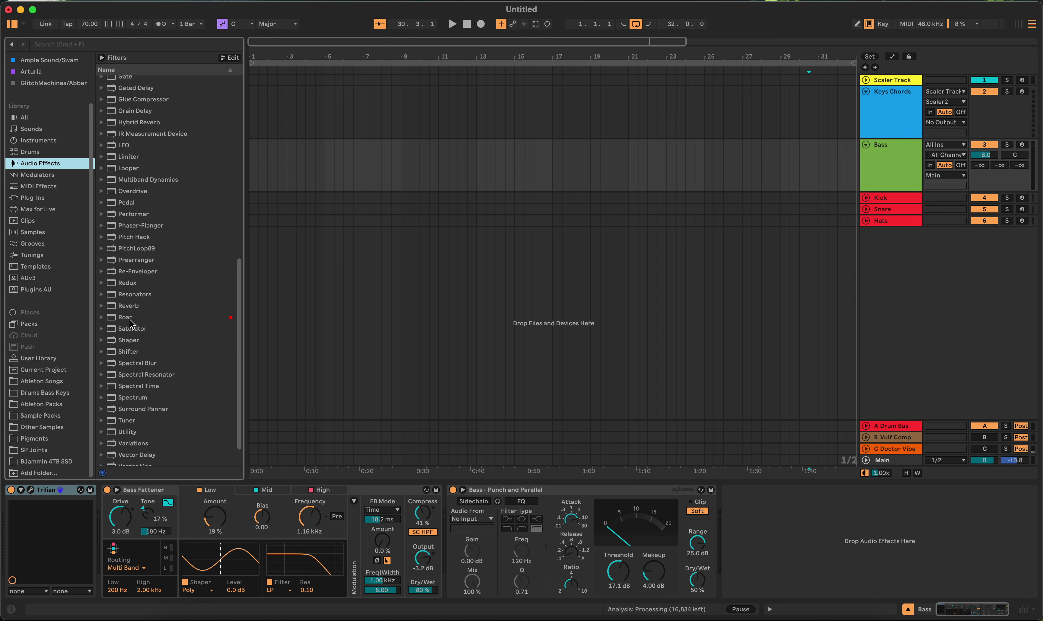
scroll(166, 330, "down", 2)
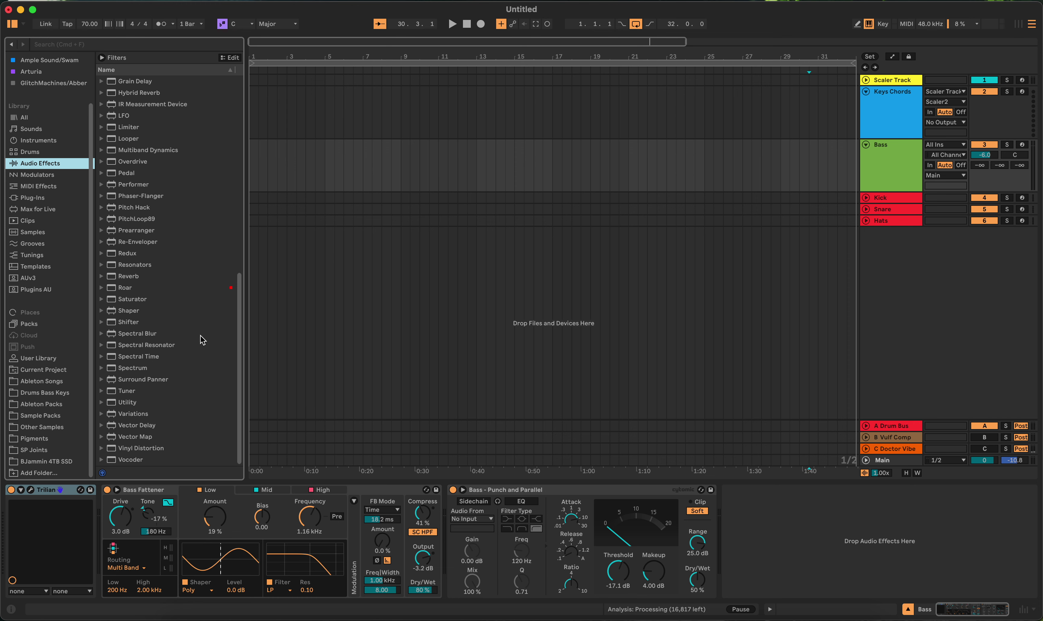
scroll(203, 340, "up", 8)
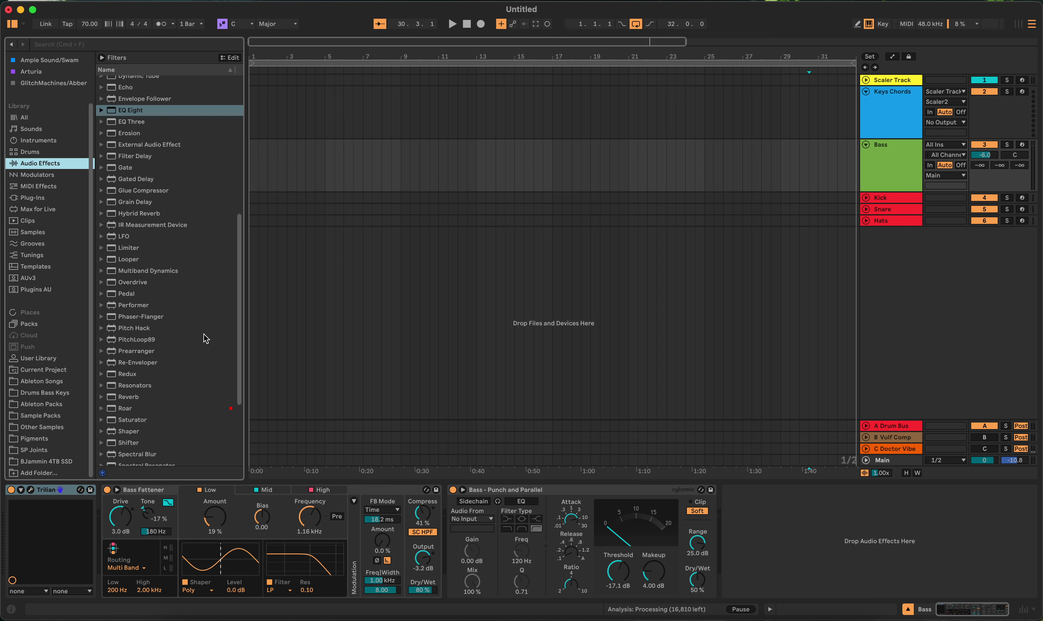
scroll(205, 338, "up", 18)
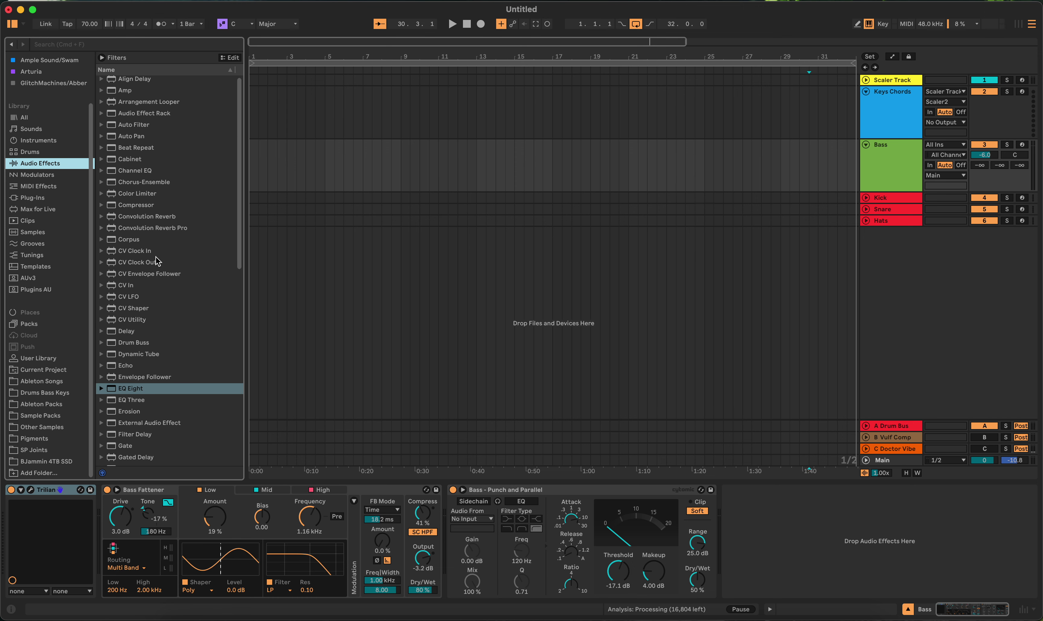
Examine the presets supplied with the Compressor and Glue Compressor effects, collapsing each list again.
left_click(111, 206)
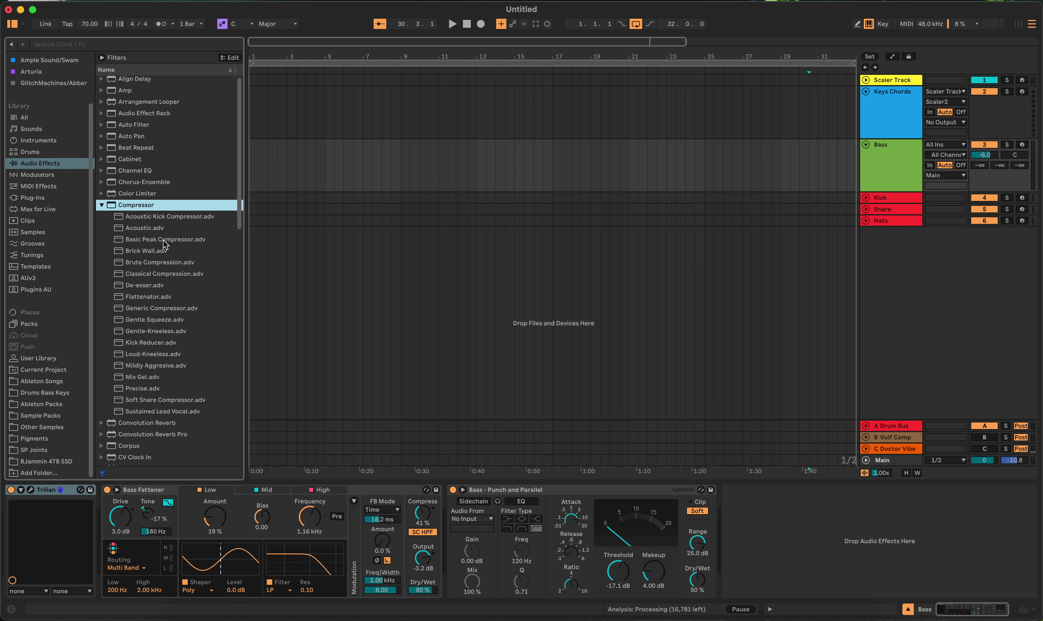
left_click(102, 206)
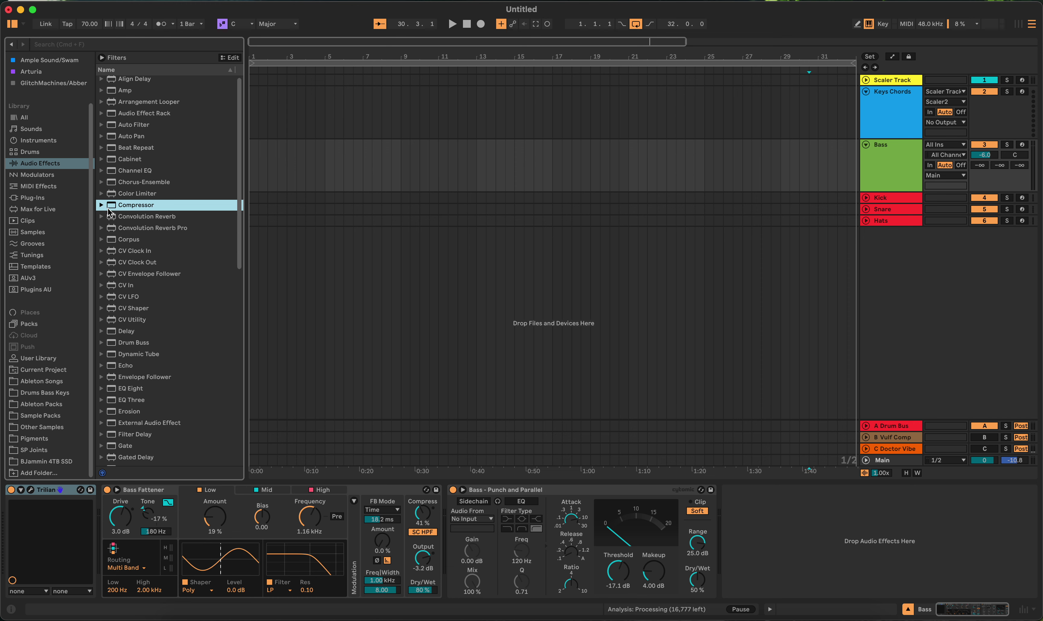
scroll(125, 209, "up", 1)
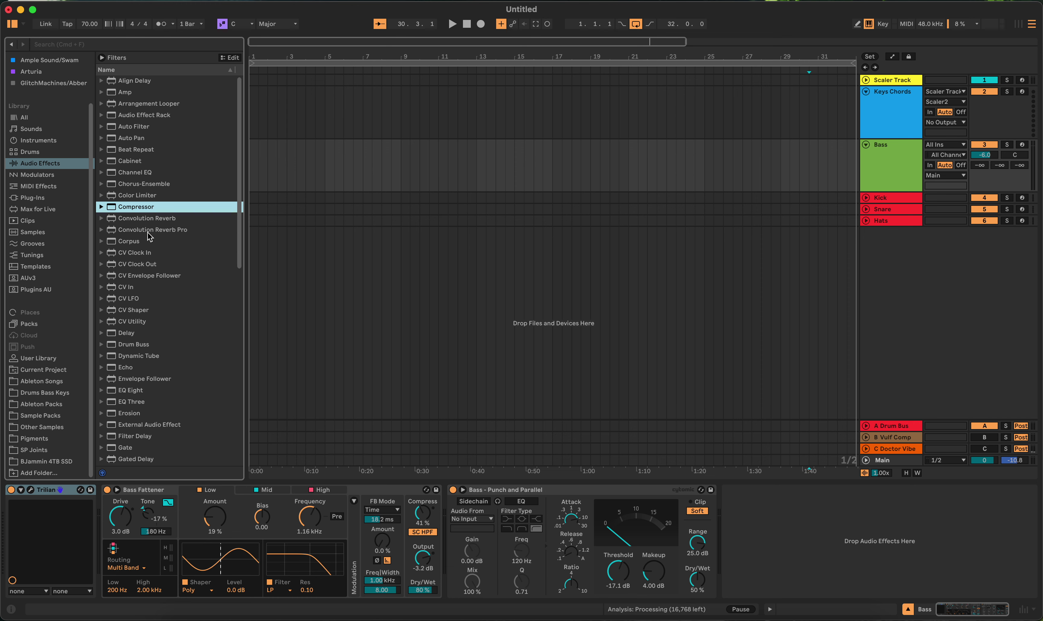
scroll(155, 343, "down", 10)
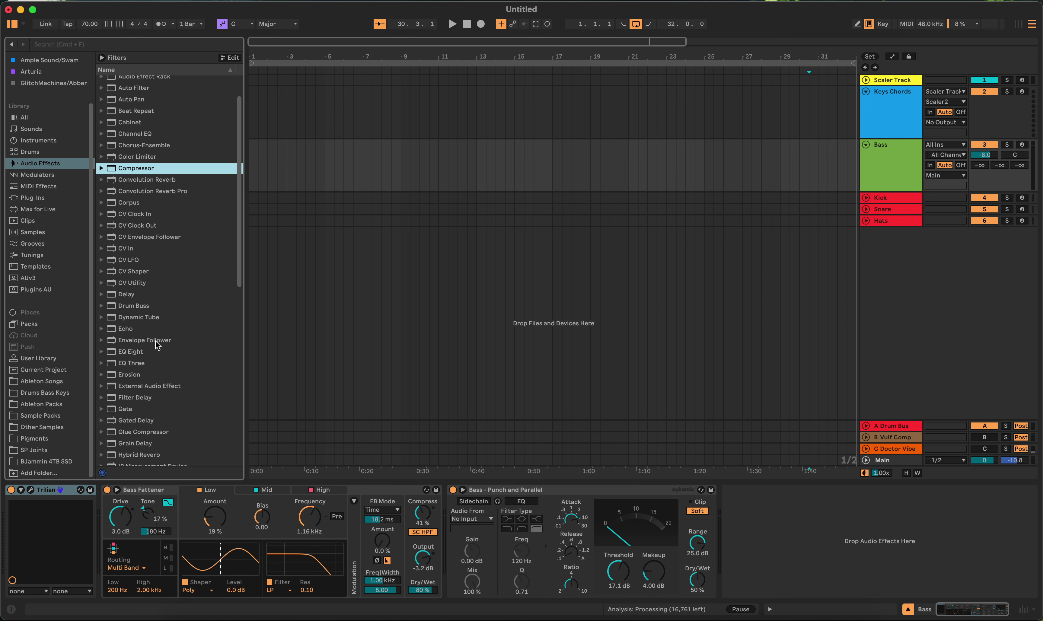
left_click(103, 331)
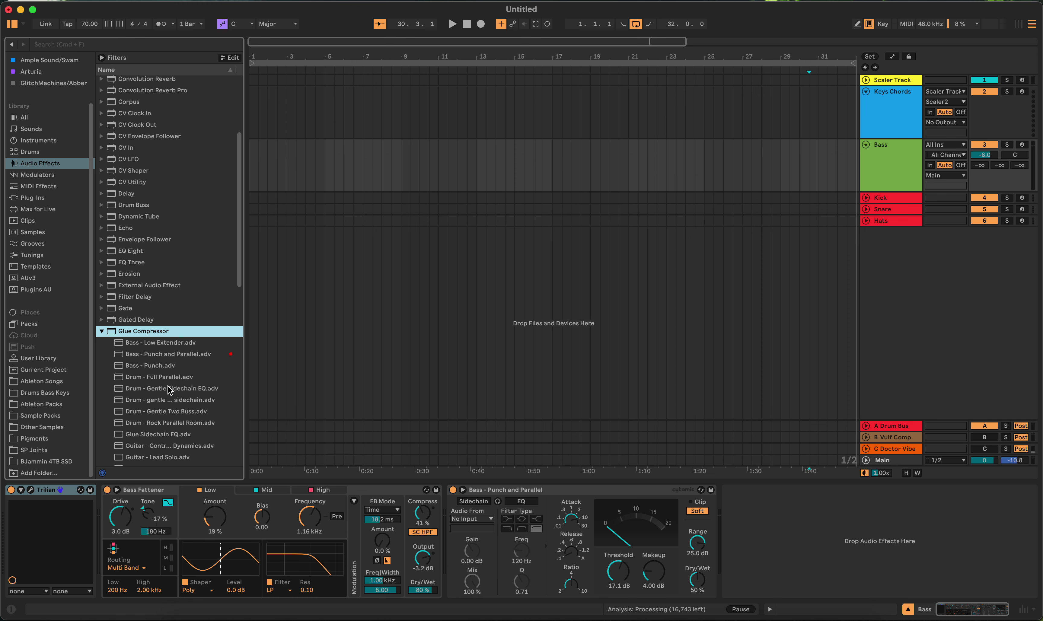
left_click(101, 332)
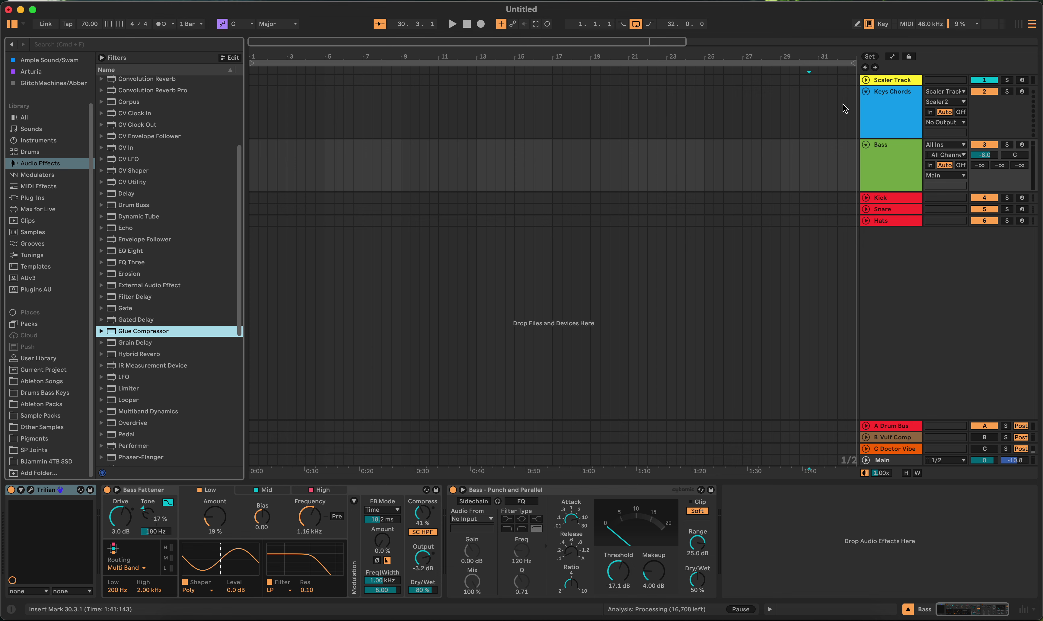
Compare the device chains of the Keys Chords track and the Scaler Track.
left_click(808, 115)
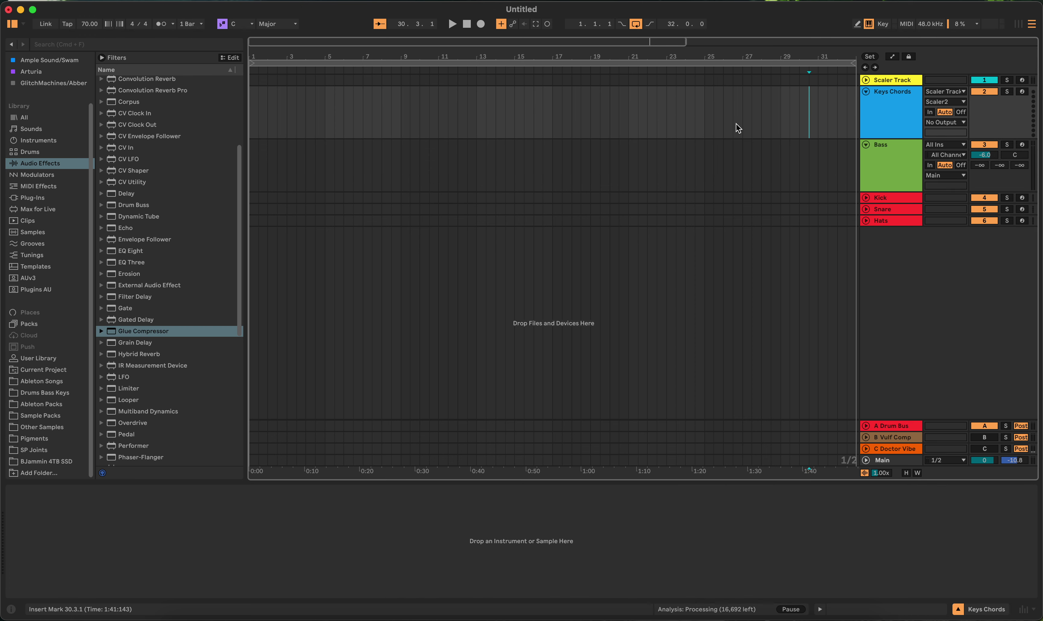
left_click(818, 82)
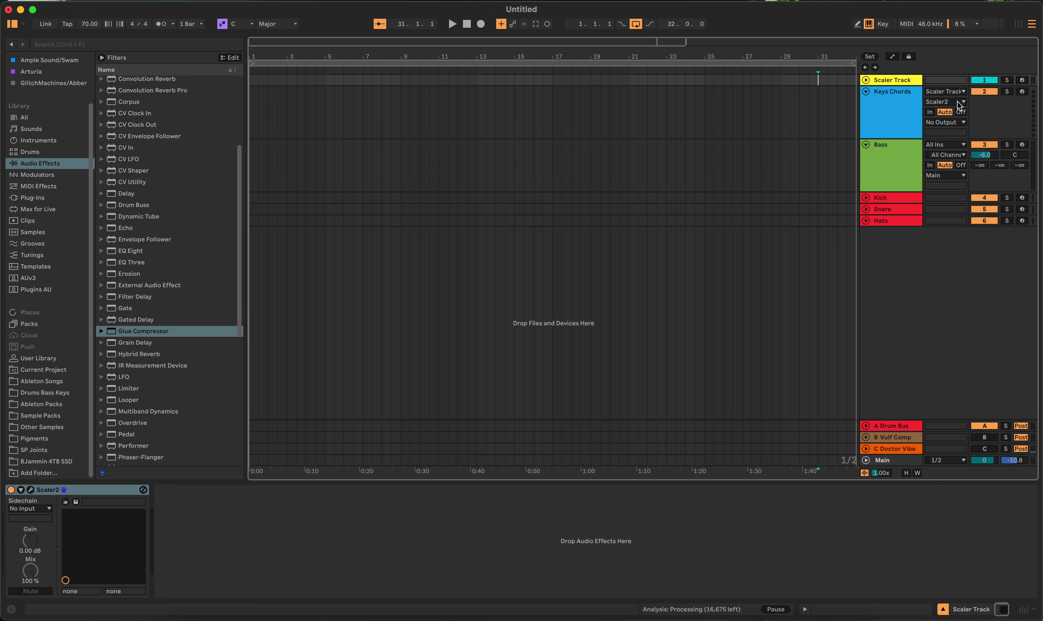
left_click(830, 78)
left_click(817, 108)
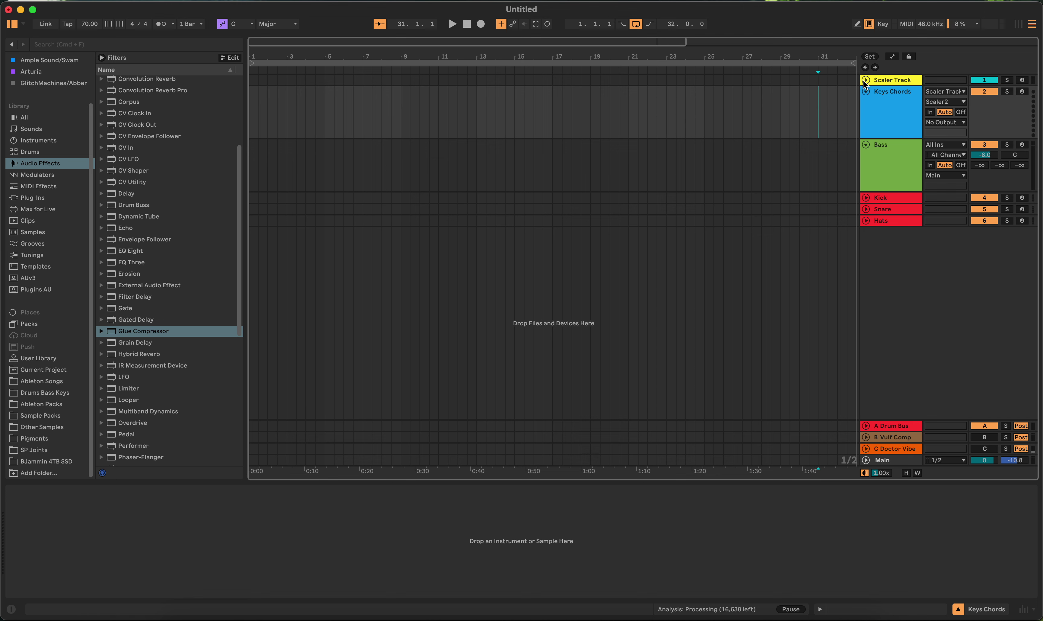
left_click(846, 80)
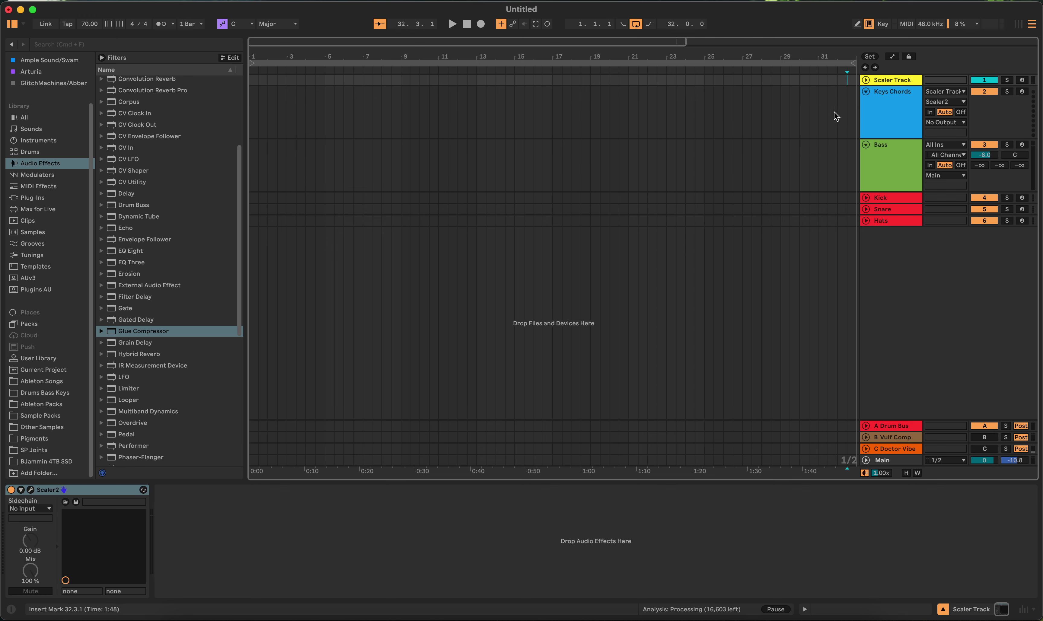
Unfold the Scaler Track and set the Keys Chords track to take its MIDI from Scaler Track through Scaler2.
left_click(865, 80)
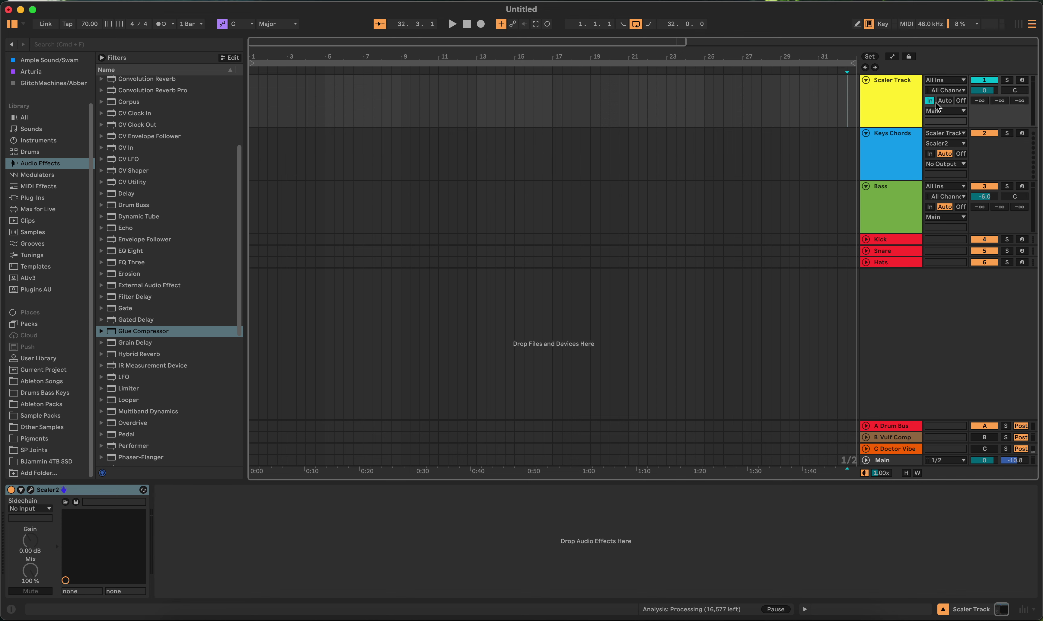
left_click(945, 136)
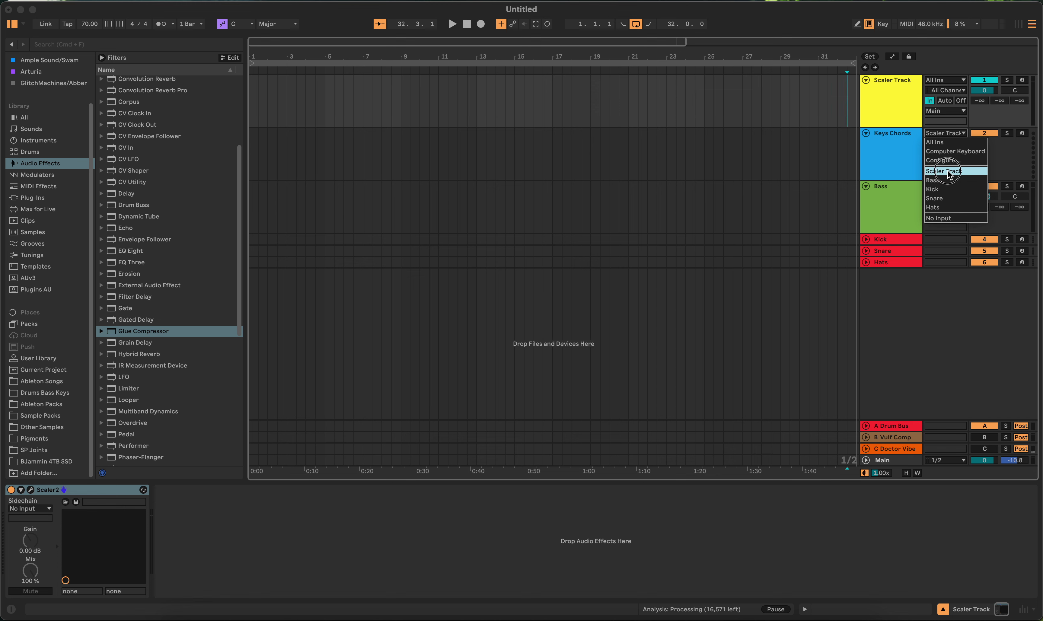
left_click(956, 138)
left_click(955, 143)
left_click(955, 170)
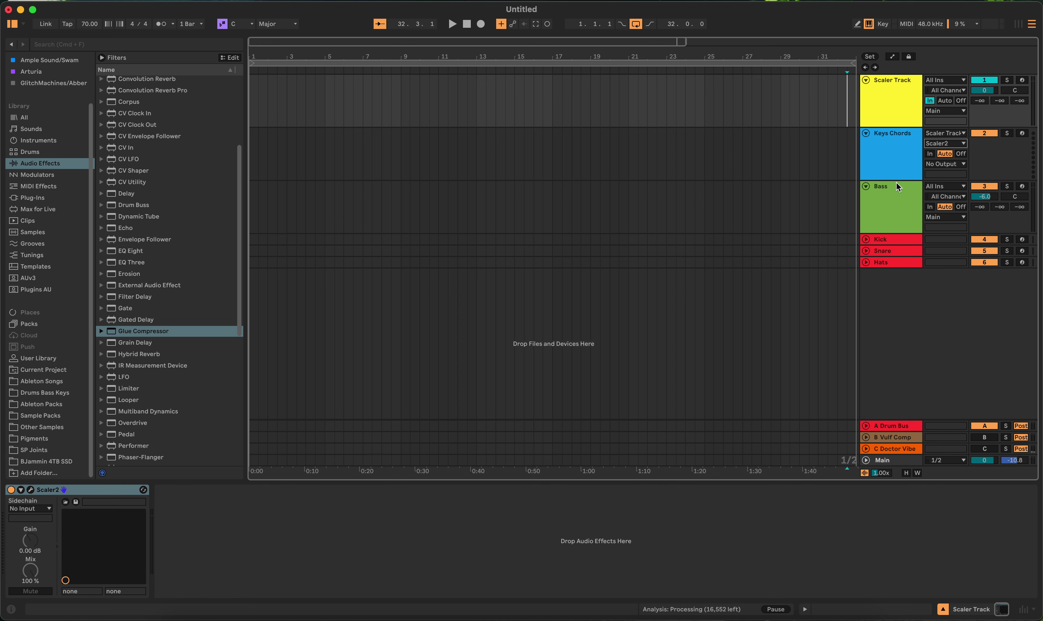
Examine the Bass track's MIDI input choices, keeping All Ins.
left_click(902, 198)
left_click(948, 187)
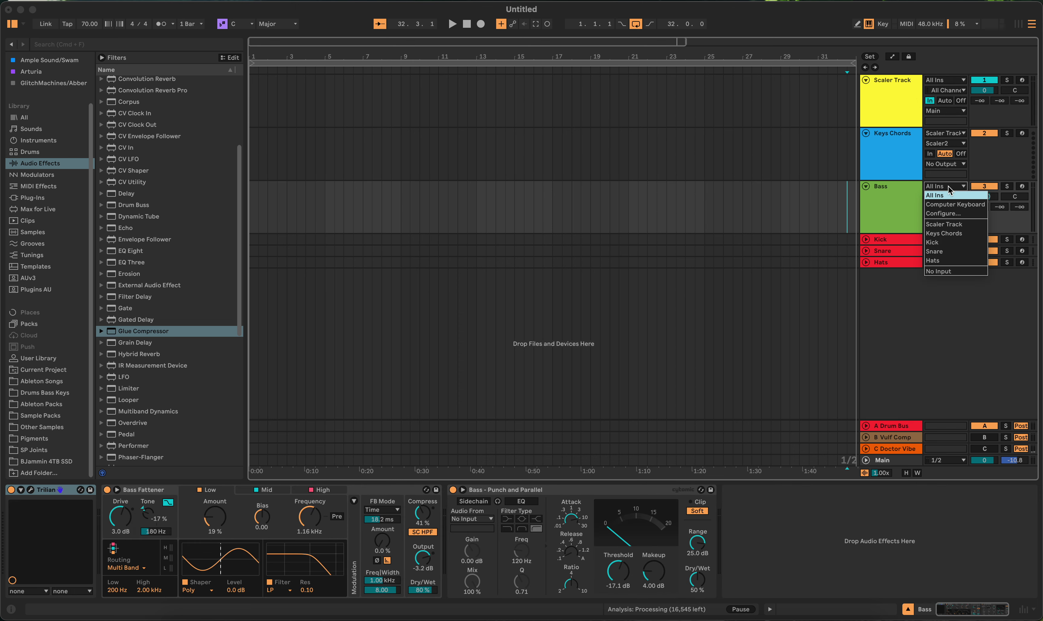
left_click(875, 203)
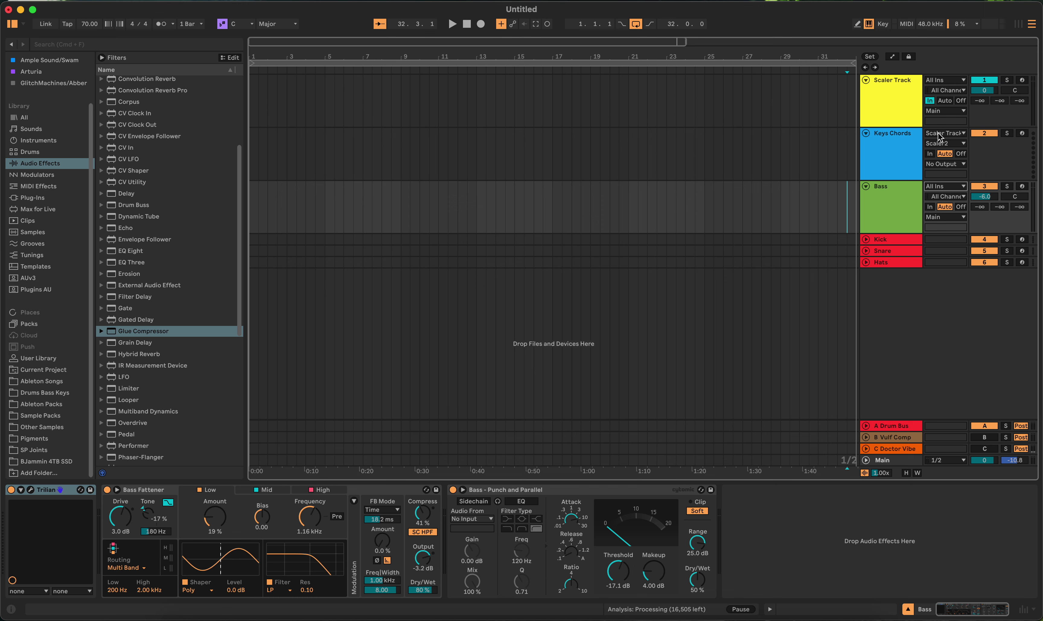
Review the Keys Chords track's output and monitoring settings, leaving the output on No Output and monitoring on Auto.
left_click(941, 165)
left_click(978, 165)
left_click(1023, 140)
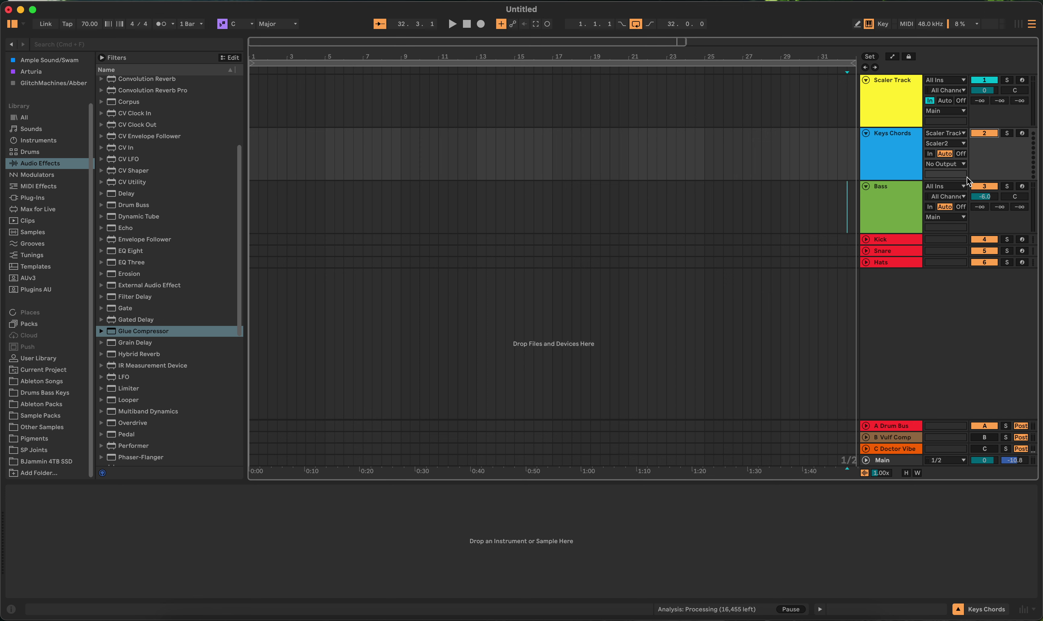
left_click(960, 154)
left_click(948, 154)
Locate the command for saving the Live Set as the default set, without saving.
left_click(66, 1)
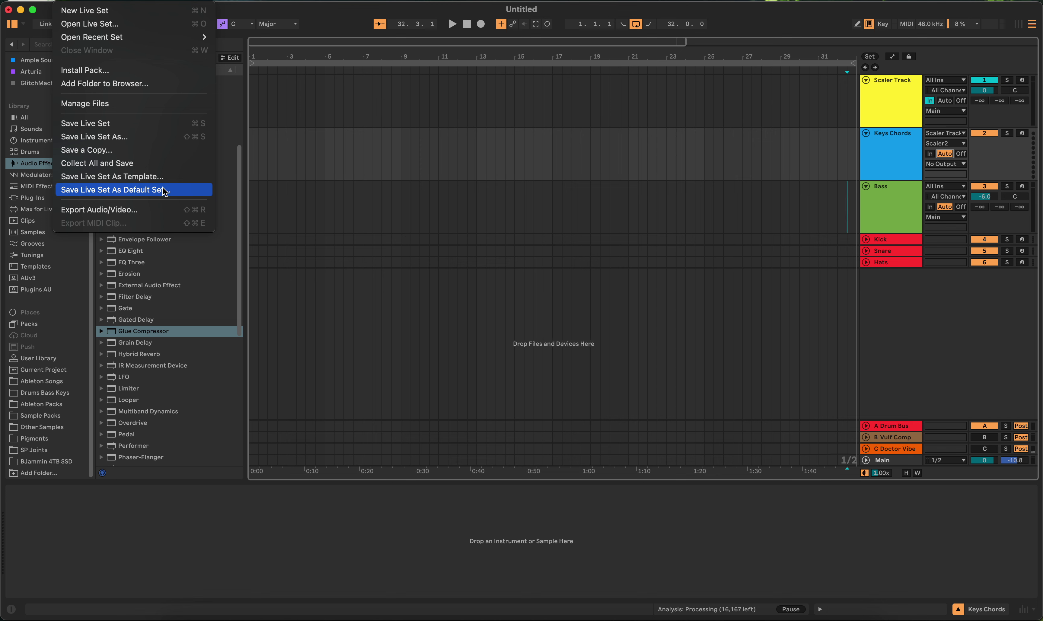
left_click(299, 176)
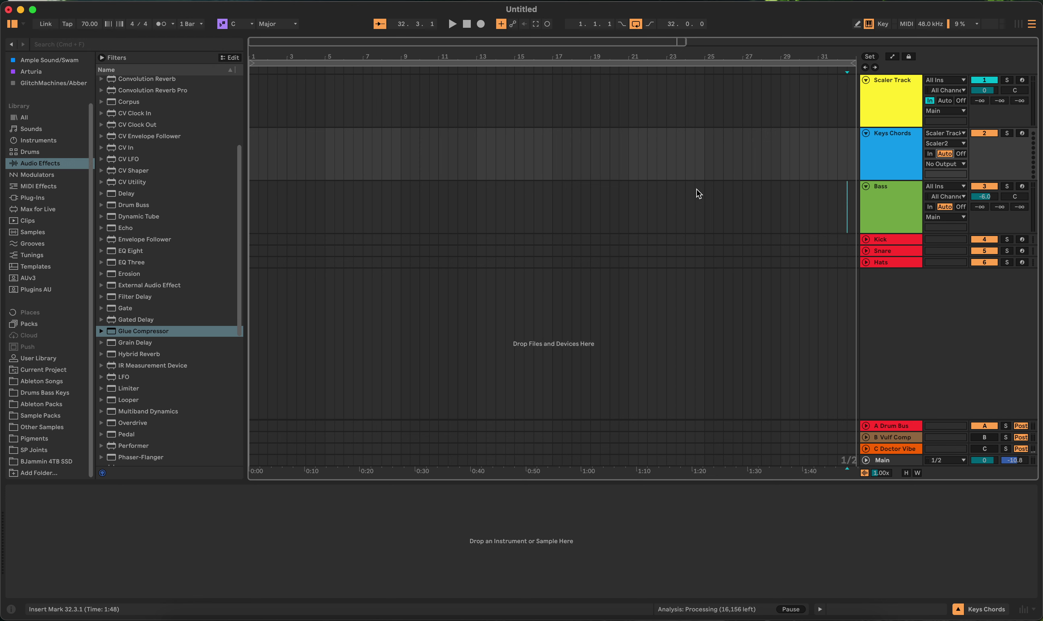